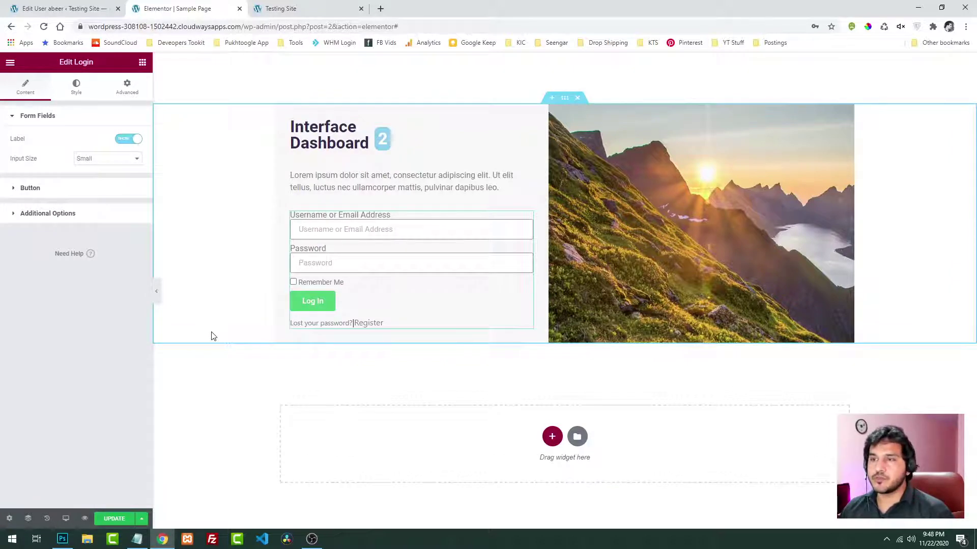
Keep the login fields at Small input size and switch the field labels off
left_click(92, 161)
left_click(94, 184)
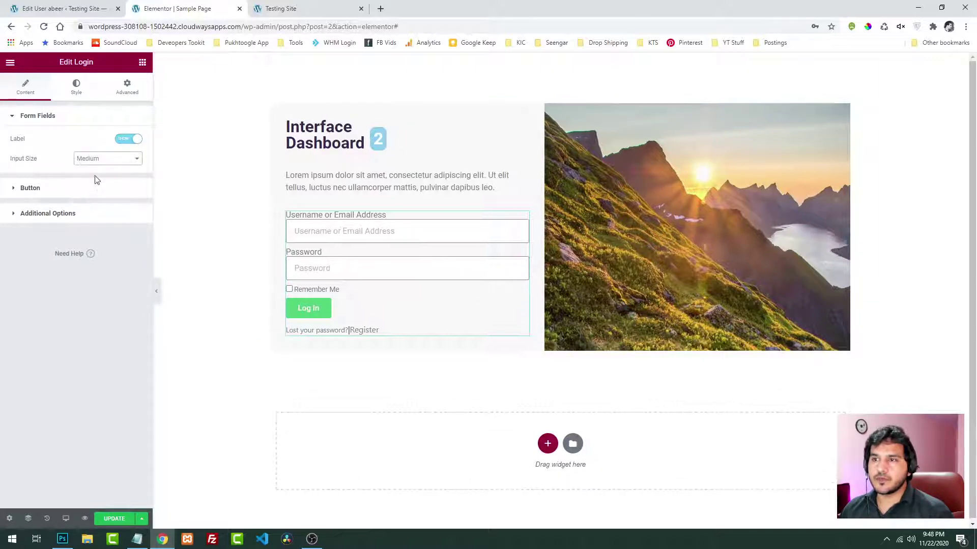
left_click(93, 161)
left_click(98, 179)
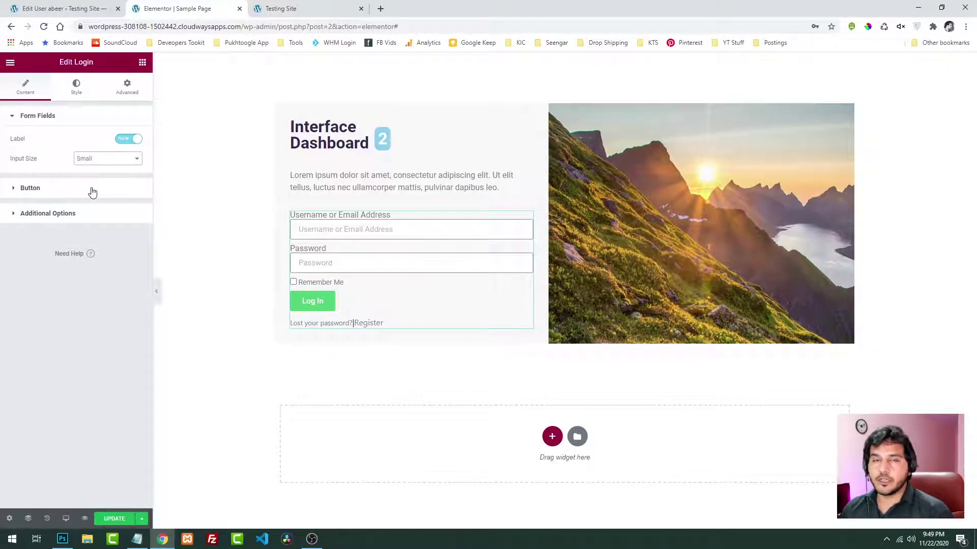
left_click(124, 141)
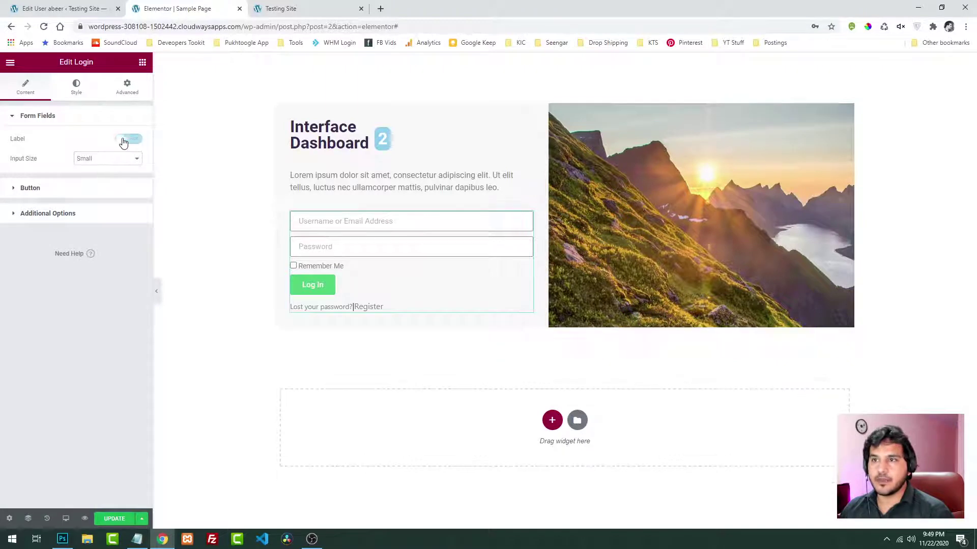
Set the Log In button alignment to Justified so it spans the full form width
left_click(46, 197)
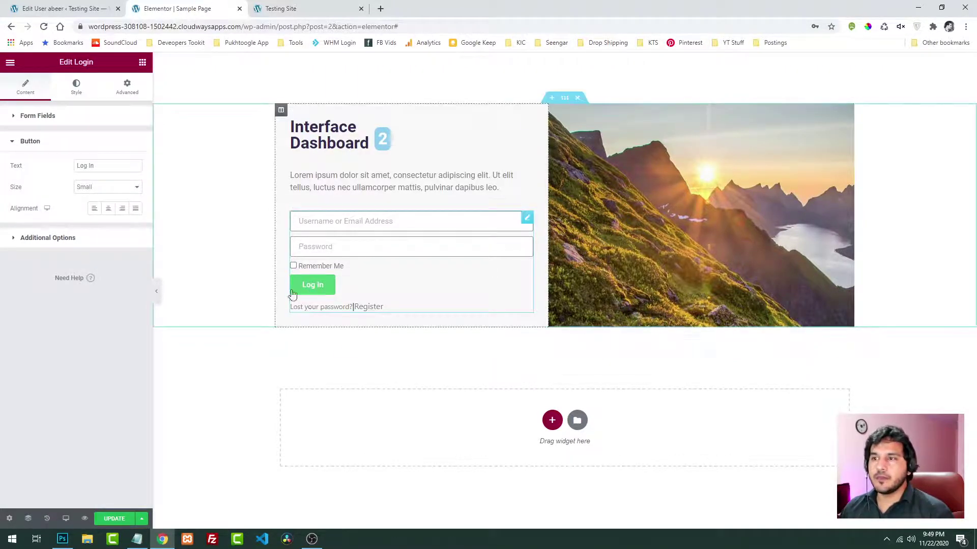
left_click_drag(106, 166, 3, 170)
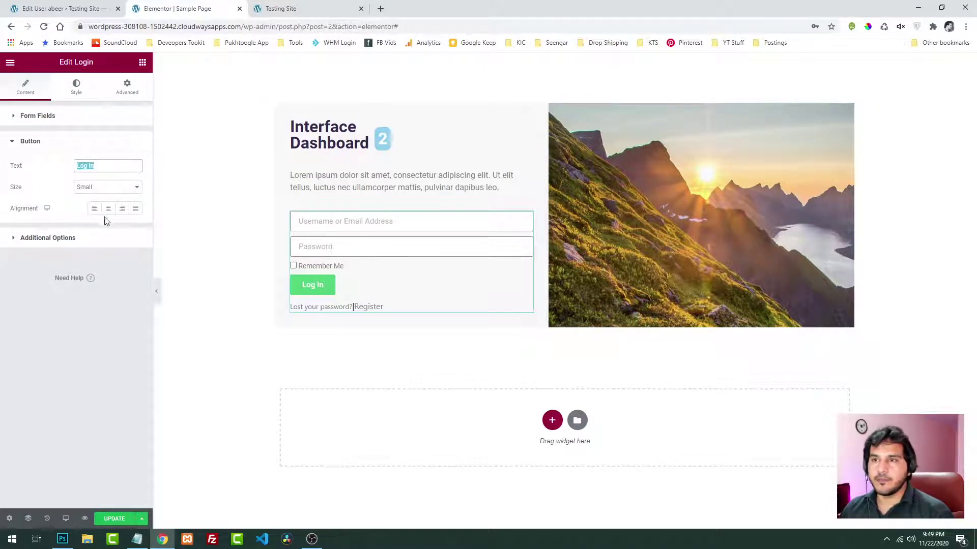
left_click(122, 209)
left_click(135, 209)
left_click(122, 208)
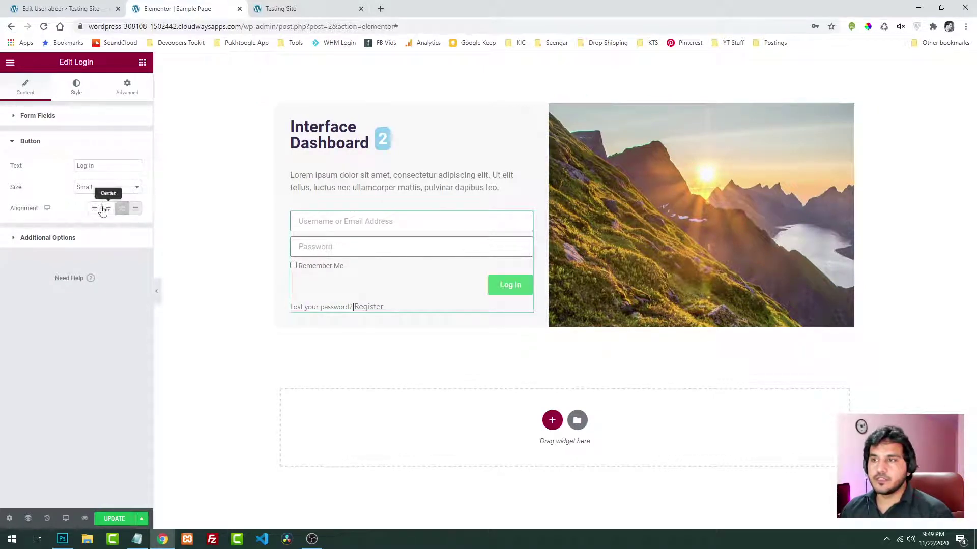
left_click(135, 209)
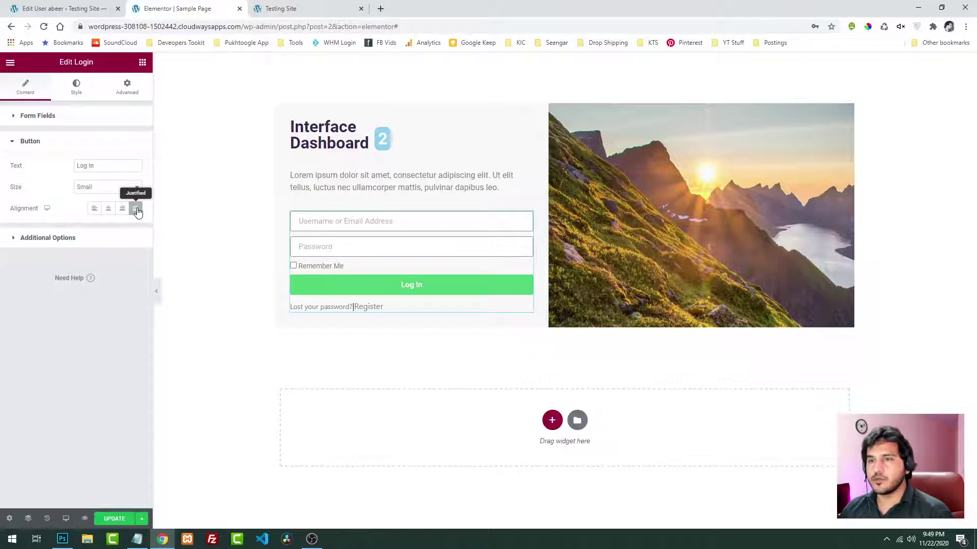
left_click(87, 238)
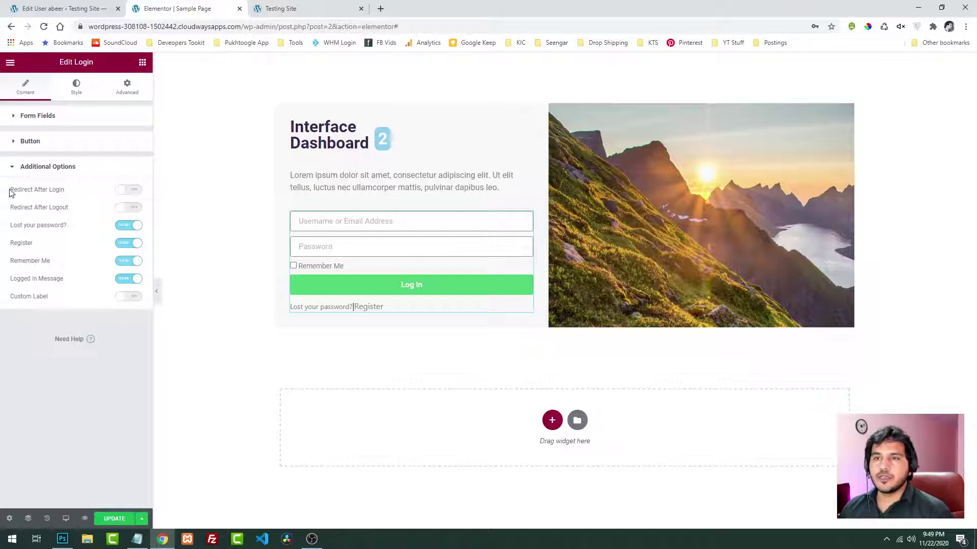
Turn on Redirect After Login for the login form
double_click(54, 190)
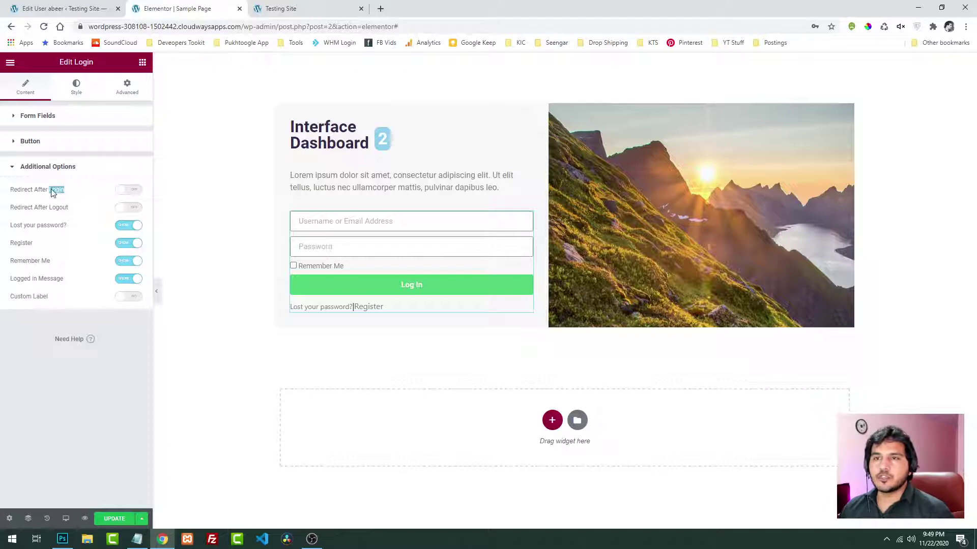
left_click(128, 189)
left_click(73, 212)
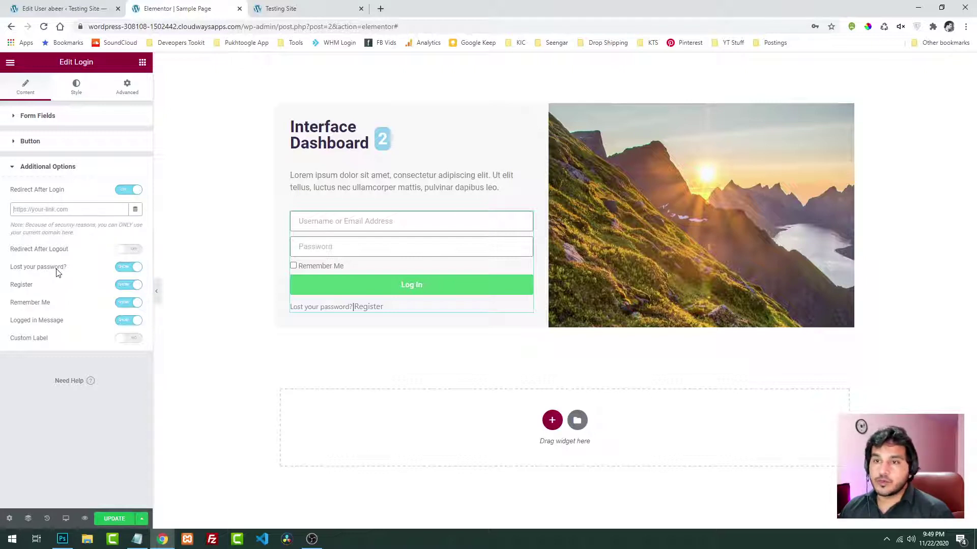
Try toggling the Lost your password and Register links, leaving both shown
left_click(125, 267)
left_click(125, 268)
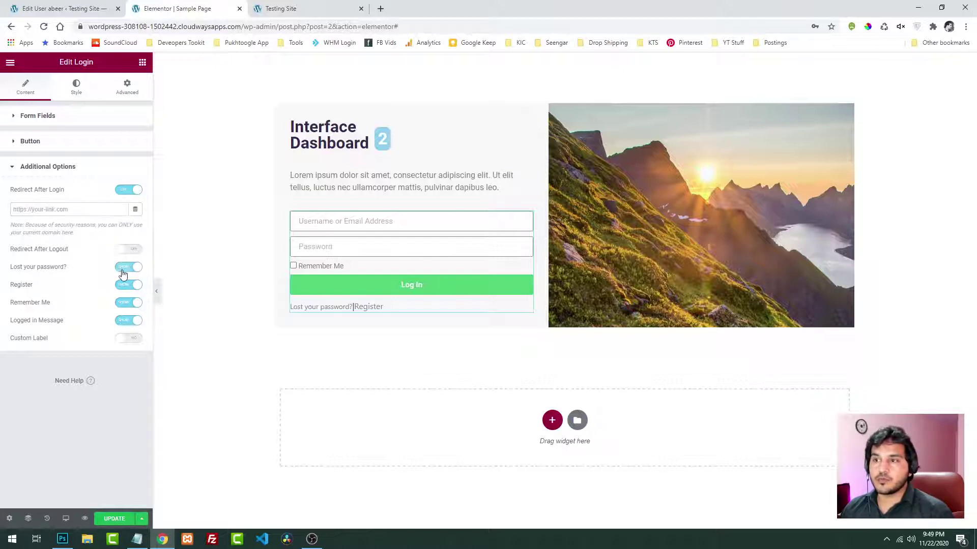
left_click(127, 271)
left_click(127, 271)
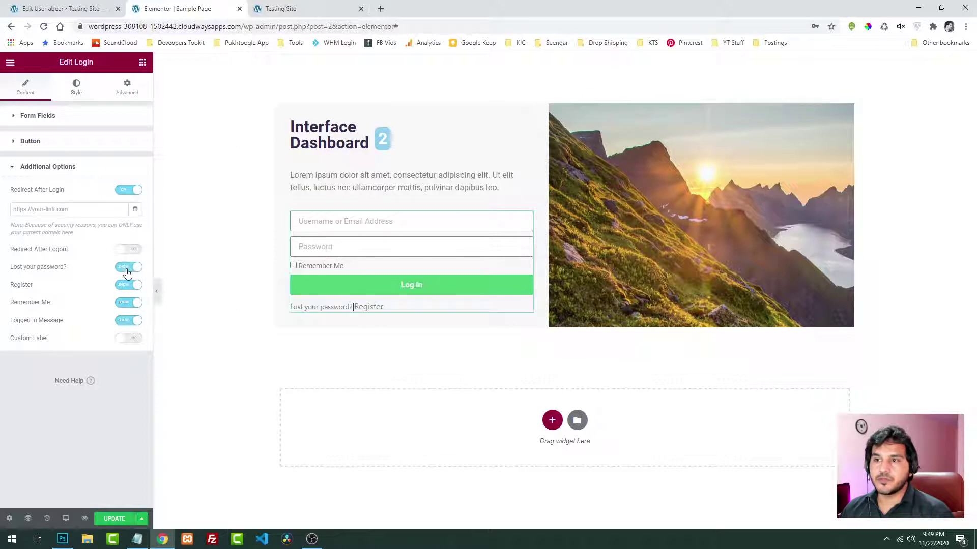
left_click(127, 271)
left_click(127, 273)
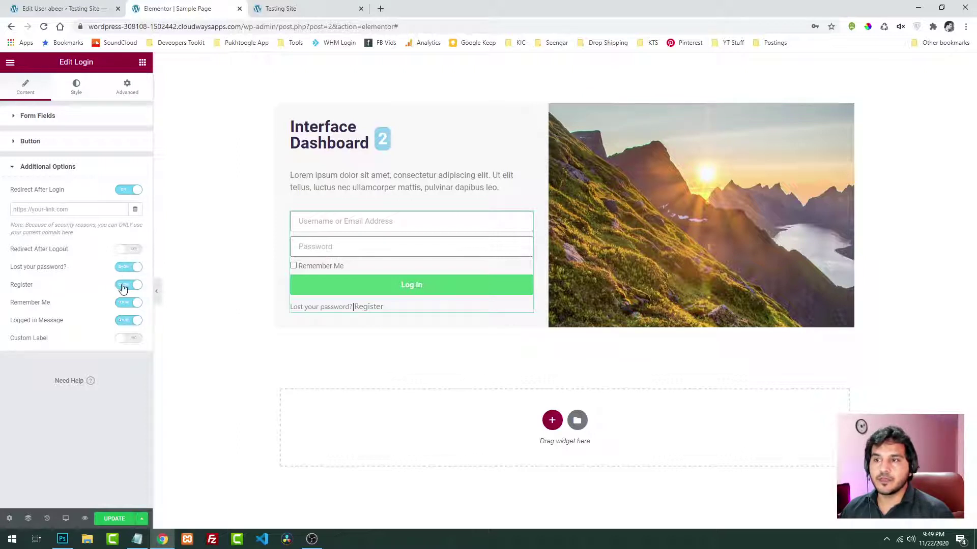
left_click(128, 290)
left_click(126, 289)
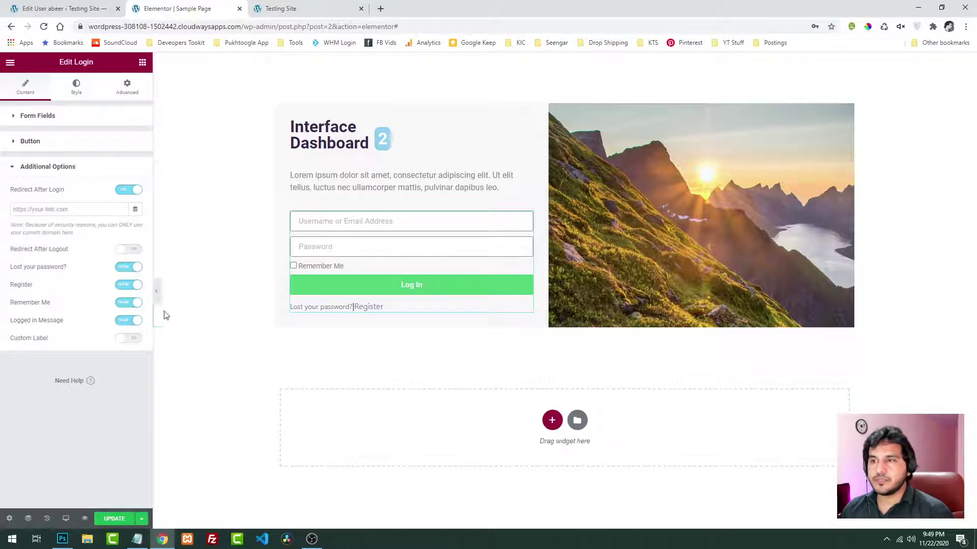
Try custom placeholder labels and the Register toggle, keep the defaults, and save the page
left_click(129, 340)
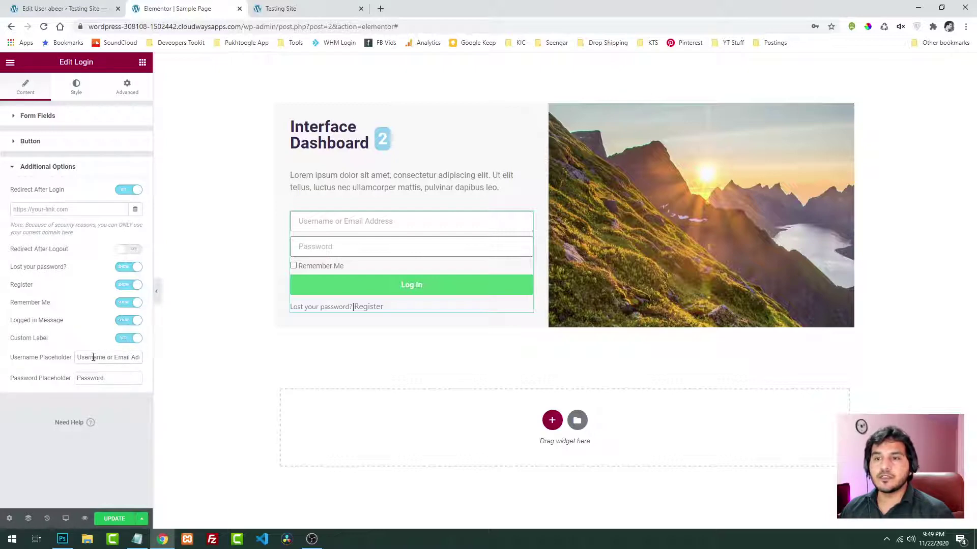
left_click_drag(77, 357, 167, 361)
left_click(128, 338)
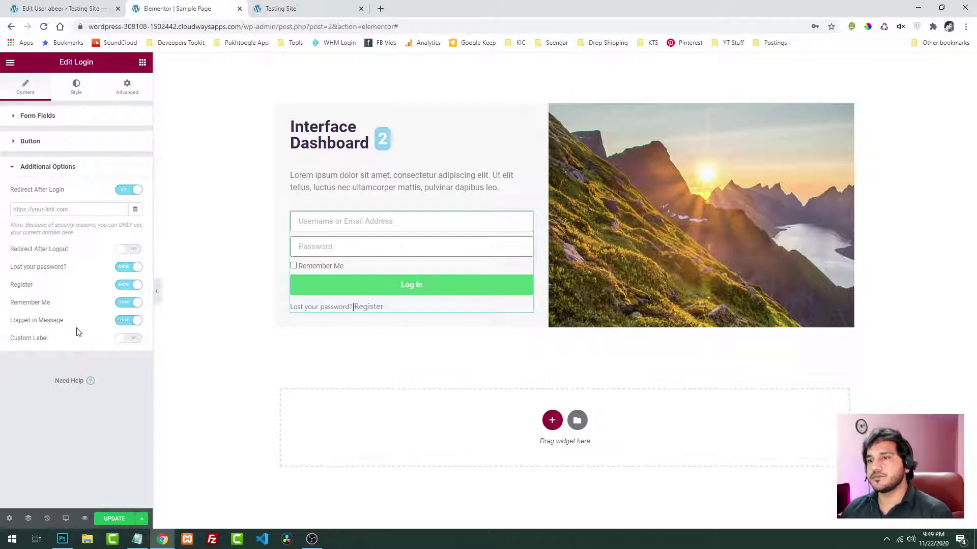
left_click(121, 286)
left_click(121, 286)
left_click(122, 285)
left_click(122, 284)
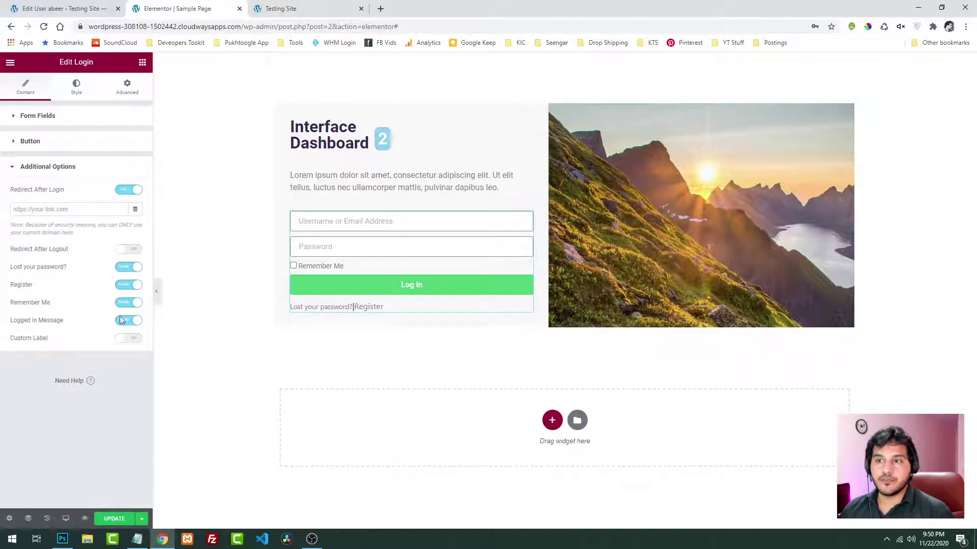
left_click(109, 519)
left_click(64, 9)
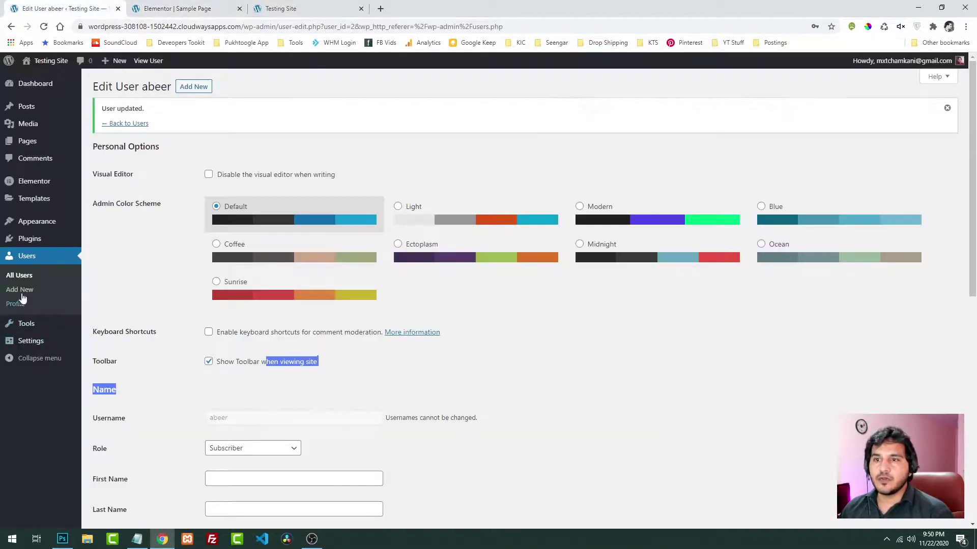
In General Settings, untick Anyone can register and save the changes
mouse_move(33, 187)
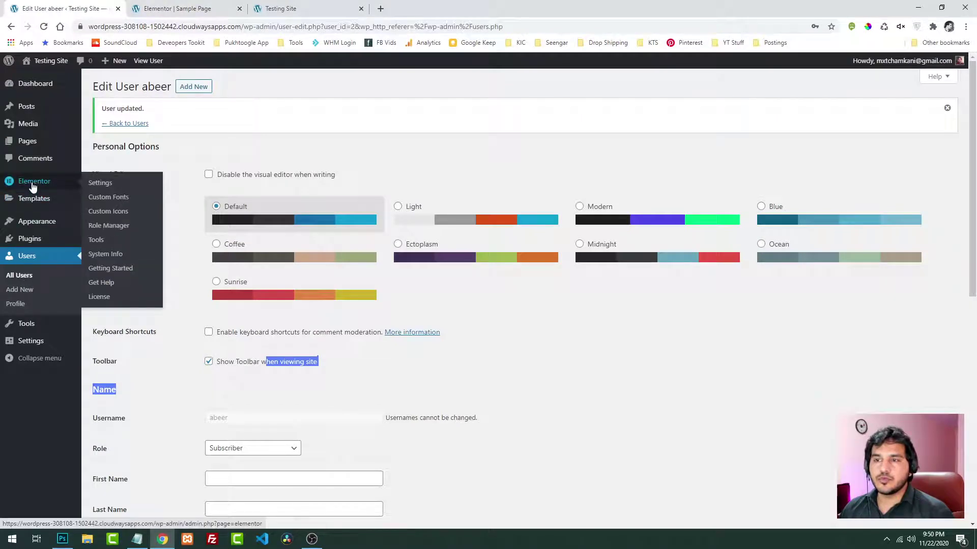
scroll(186, 387, "down", 9)
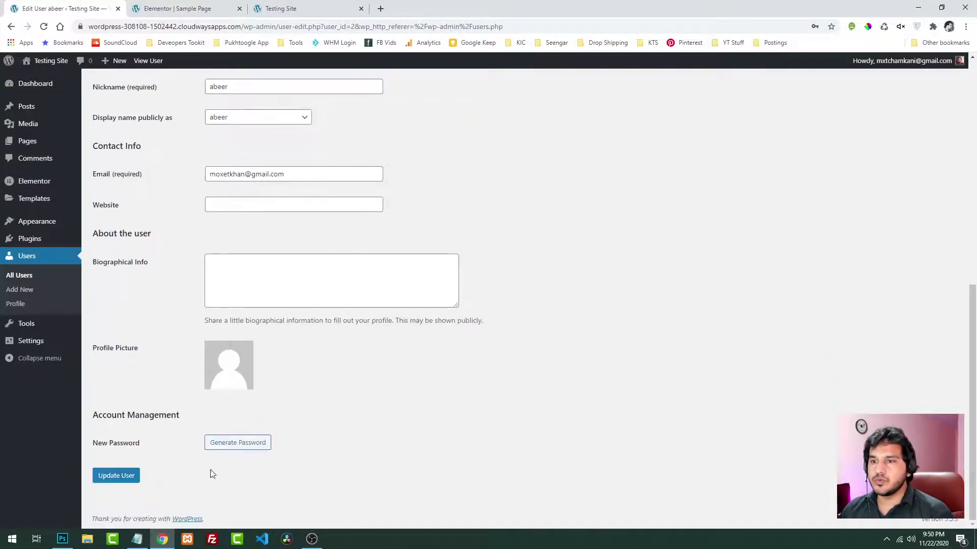
mouse_move(24, 243)
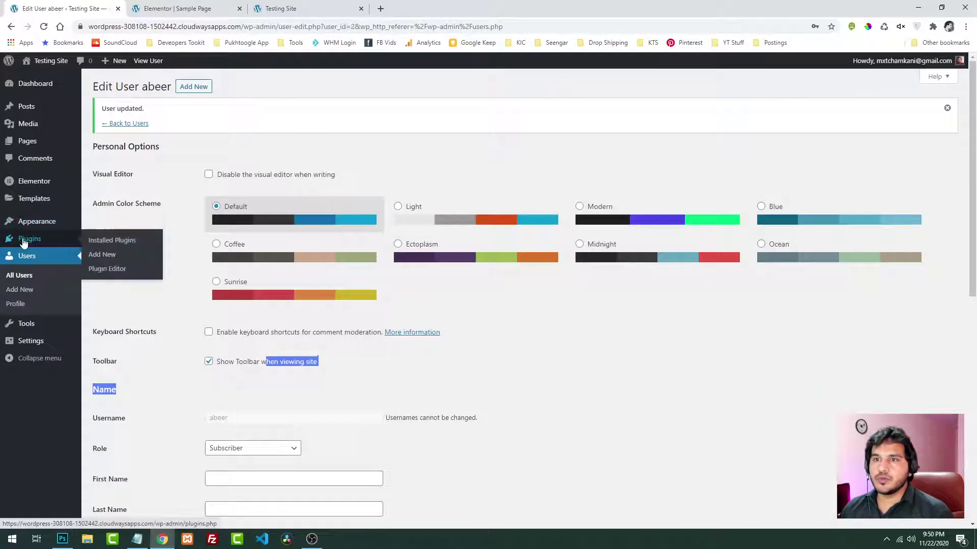
mouse_move(34, 339)
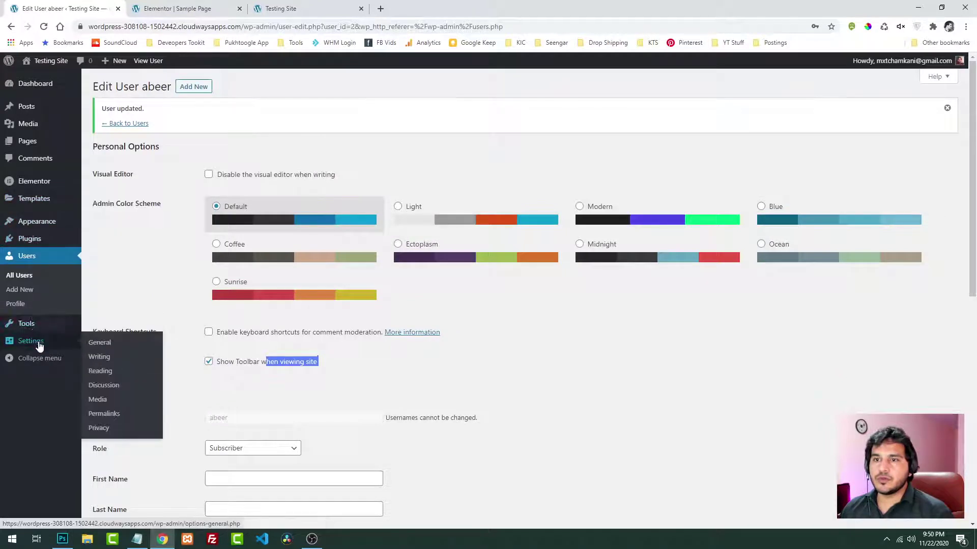
left_click(116, 347)
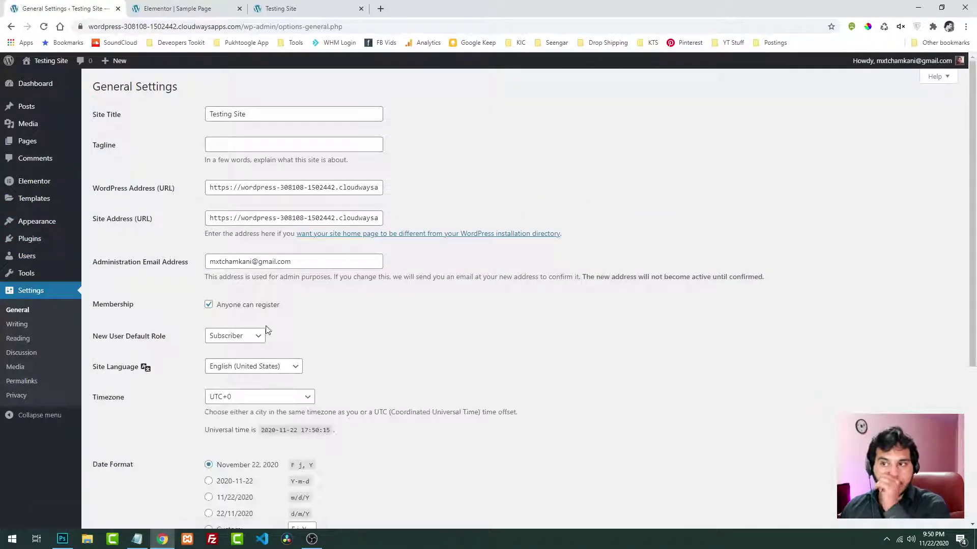
scroll(178, 319, "down", 5)
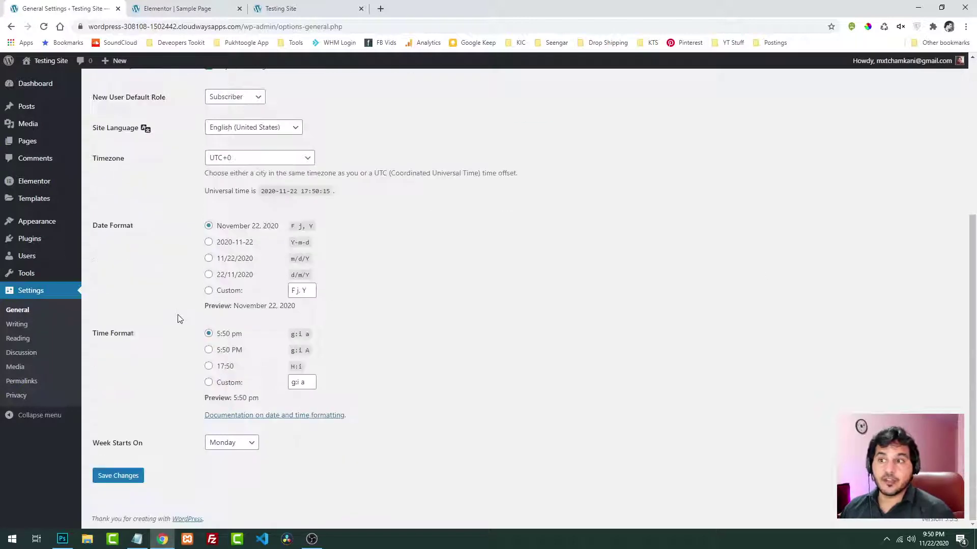
left_click(116, 478)
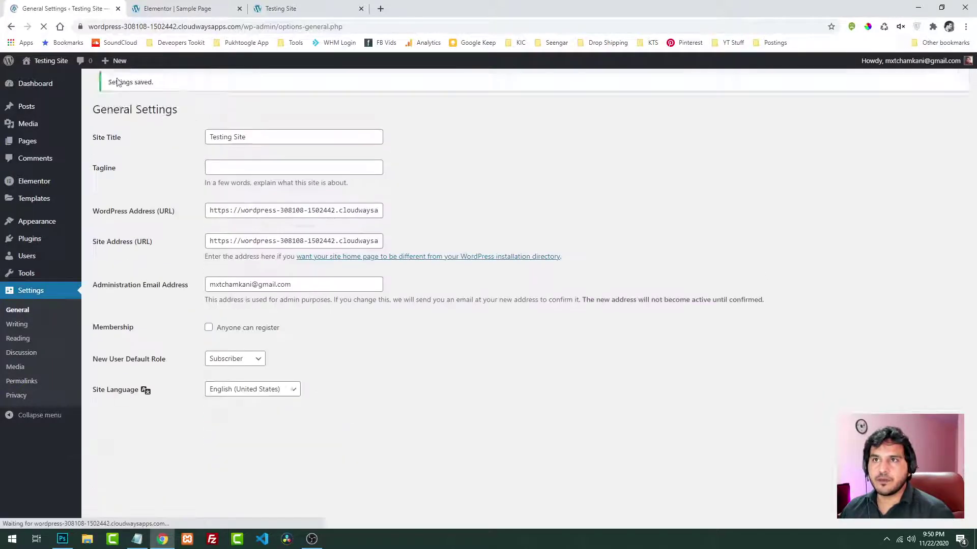
key("ctrl+Tab")
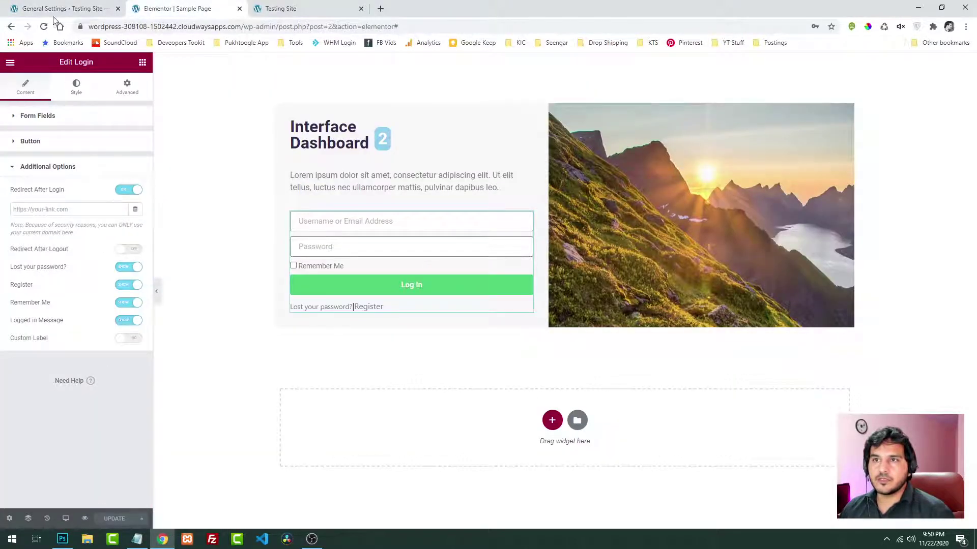
Reload the Elementor editor and recheck the login form's Button and Additional Options settings
key("F5")
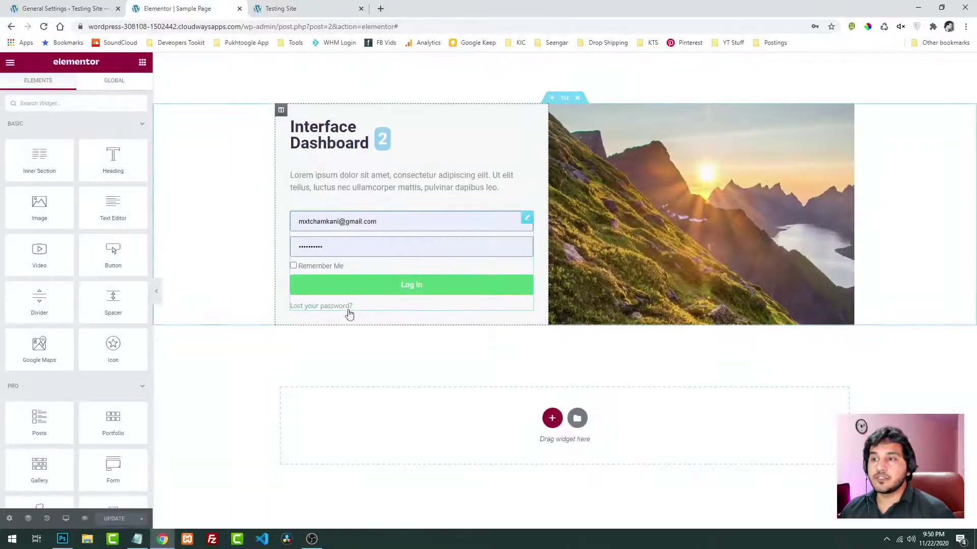
left_click(398, 305)
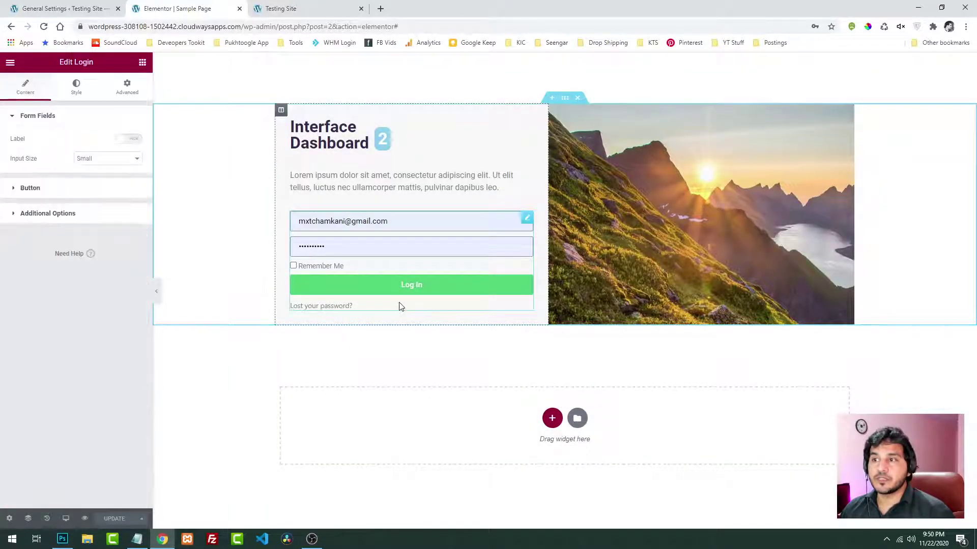
left_click(30, 190)
left_click(32, 239)
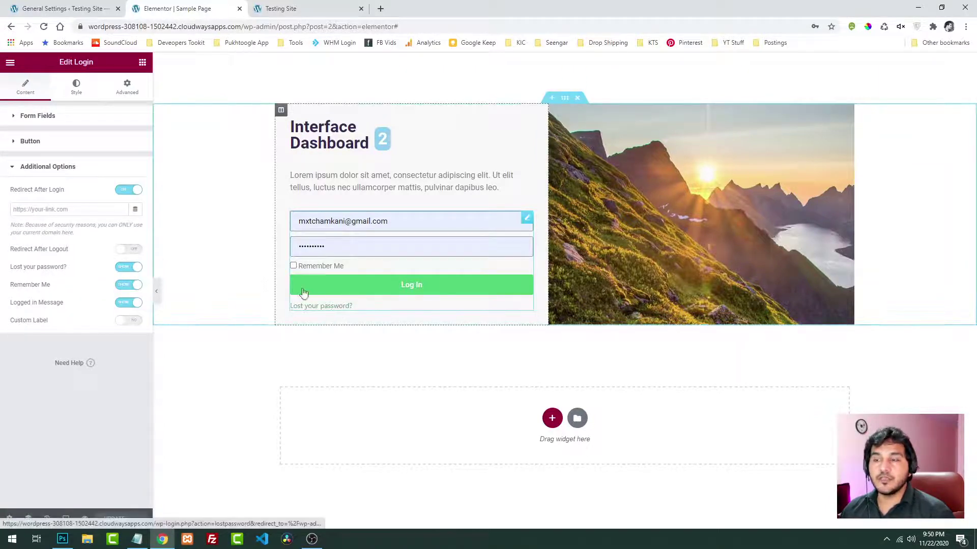
key("ctrl+1")
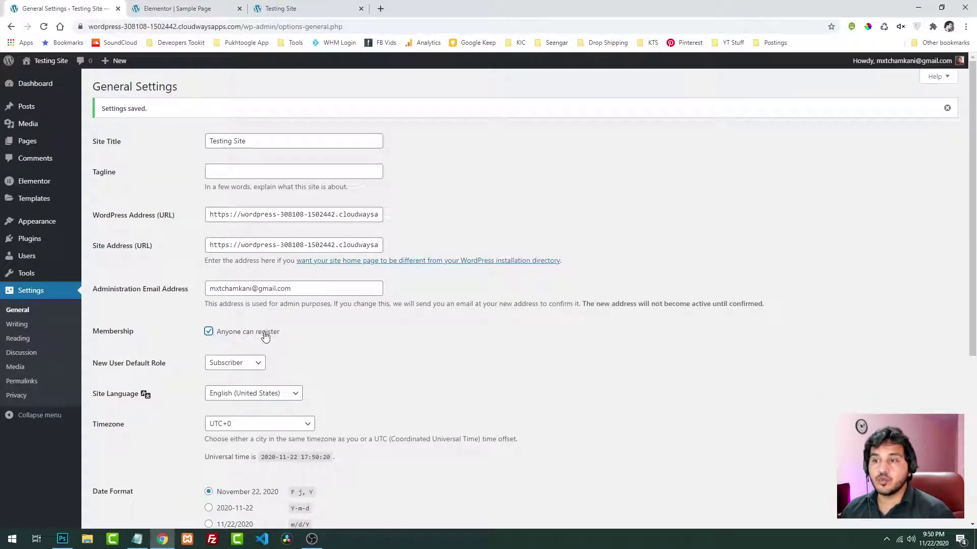
Confirm New User Default Role is Subscriber and save the General Settings
scroll(182, 337, "down", 2)
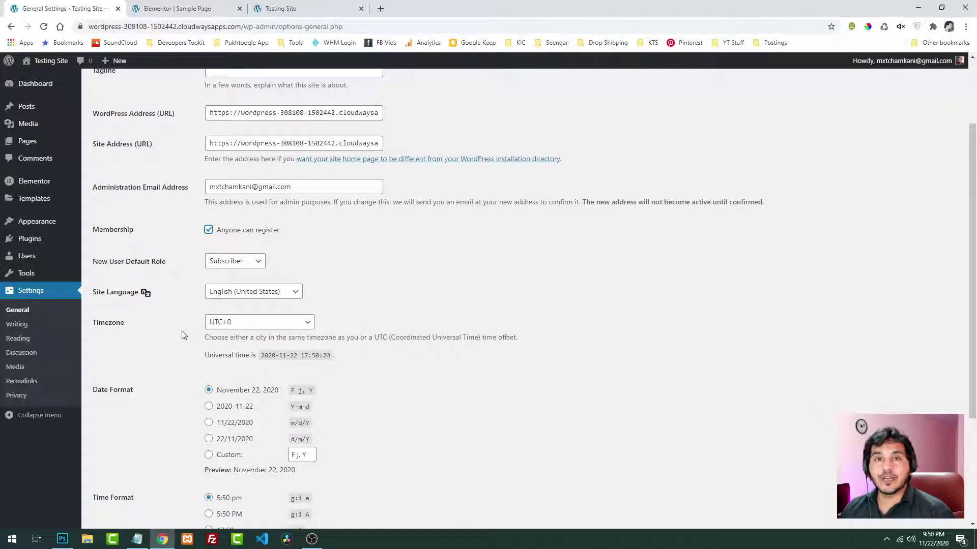
left_click(235, 264)
scroll(153, 260, "down", 3)
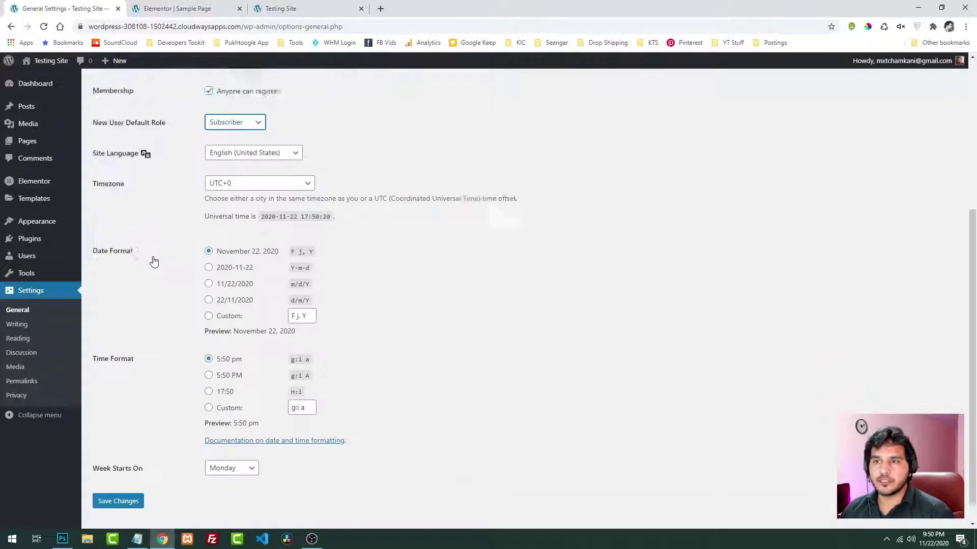
left_click(128, 473)
left_click(220, 5)
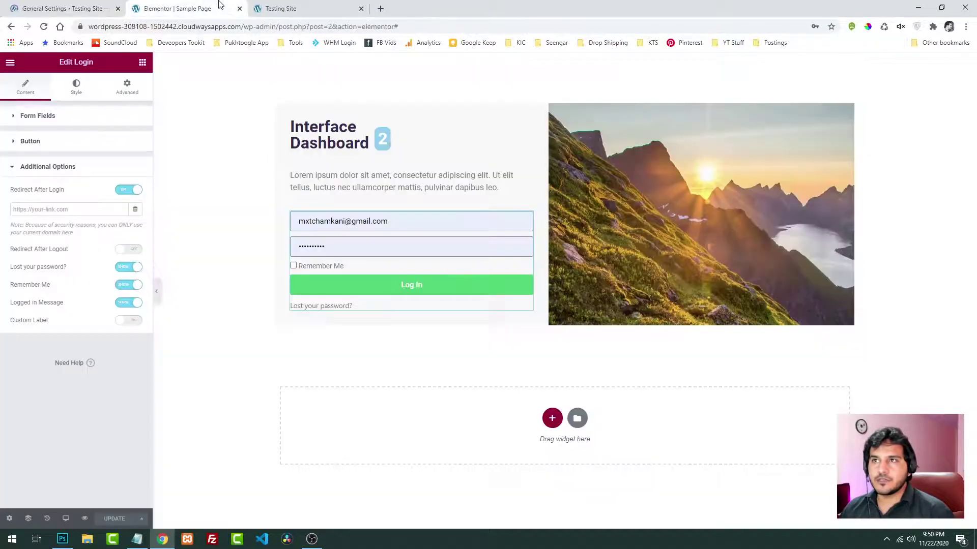
Reload the Testing Site preview and check its logged-in message
left_click(285, 8)
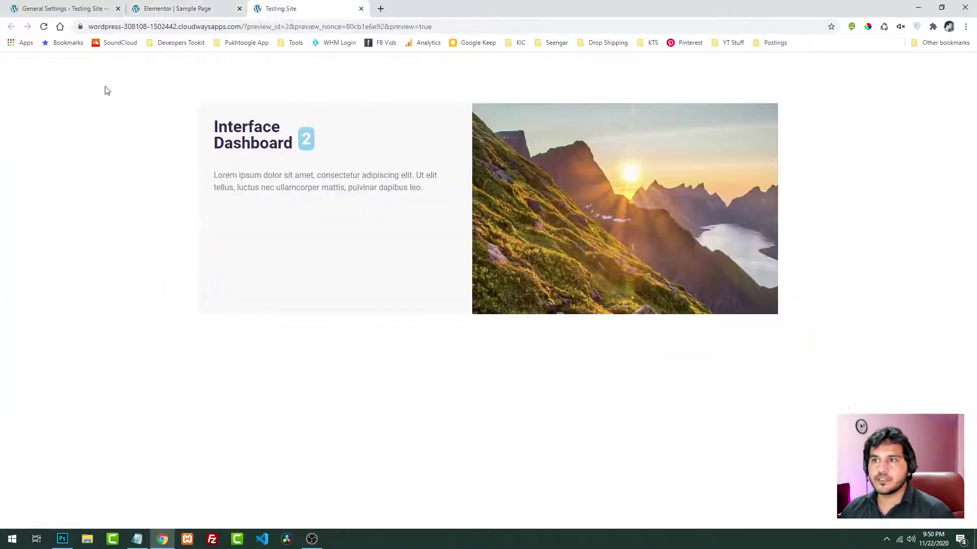
left_click(43, 27)
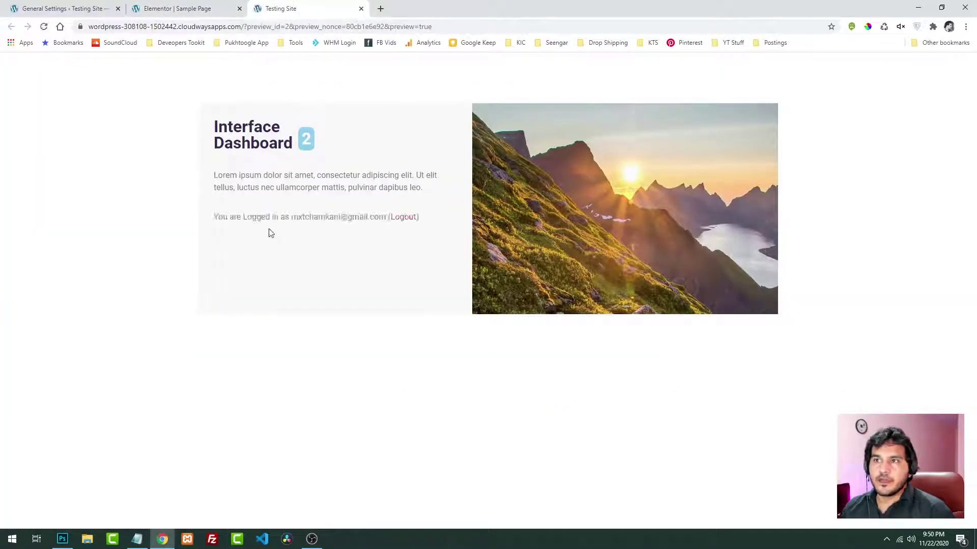
left_click_drag(217, 217, 378, 217)
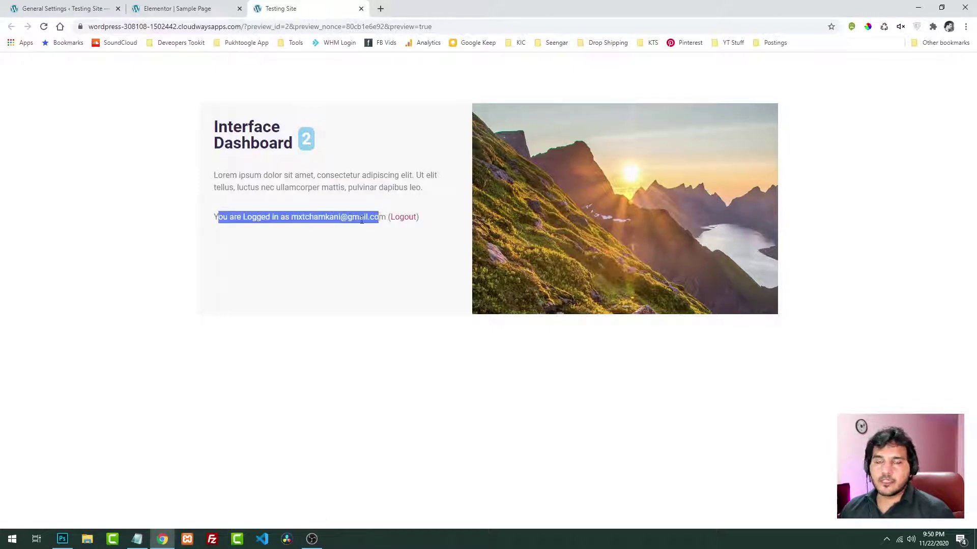
left_click(289, 230)
Open the site's address in a new incognito window
left_click_drag(243, 26, 3, 30)
key("ctrl+c")
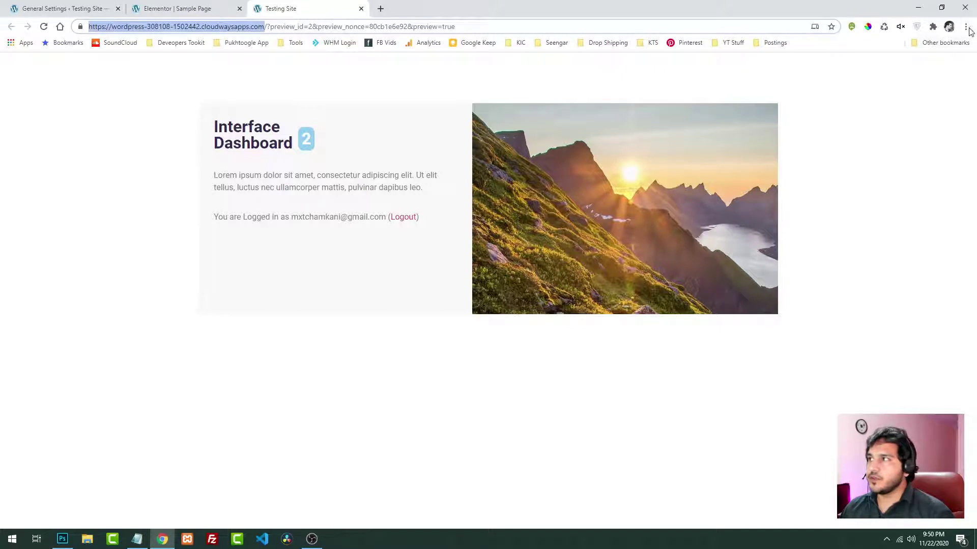
left_click(965, 26)
left_click(930, 63)
key("ctrl+v")
key("Return")
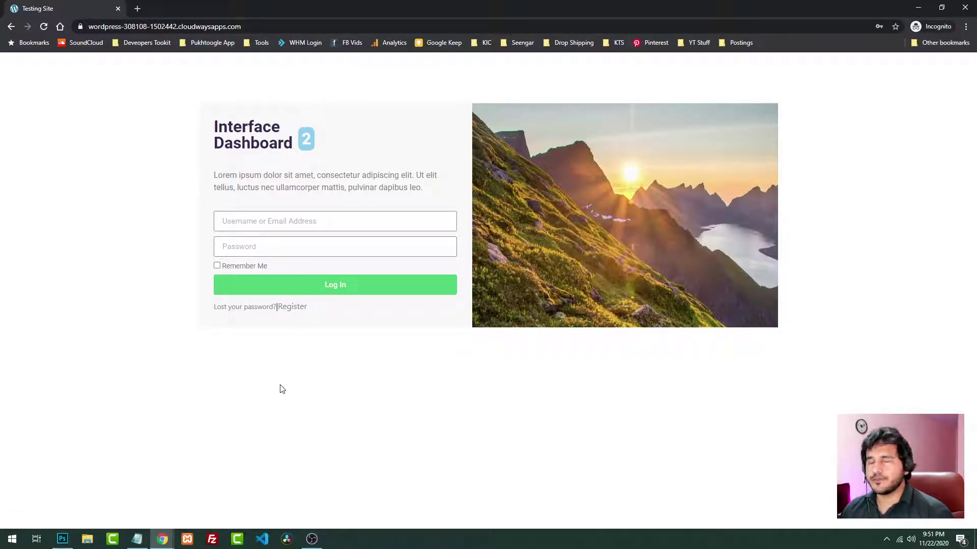
Open the Register form in a new tab and register with a test username and e-mail address
middle_click(292, 308)
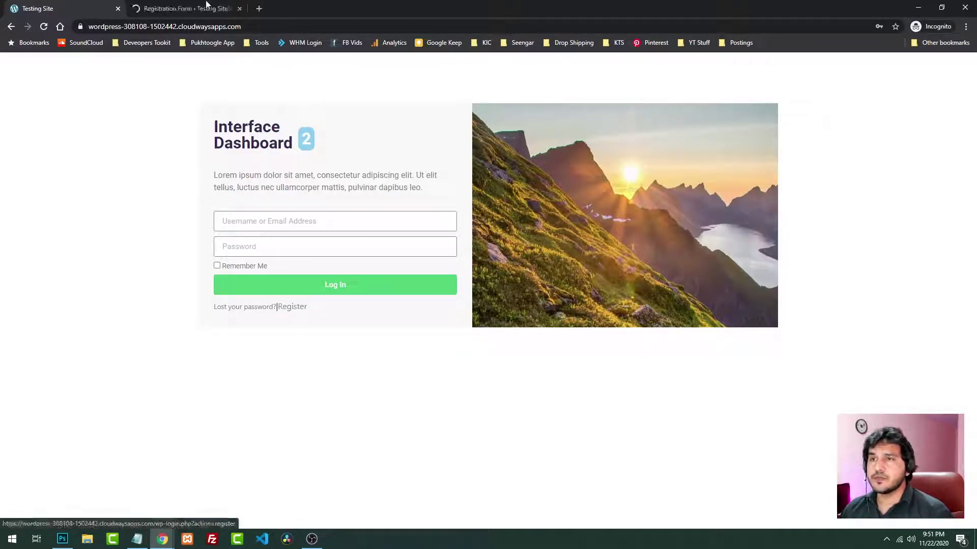
left_click(202, 5)
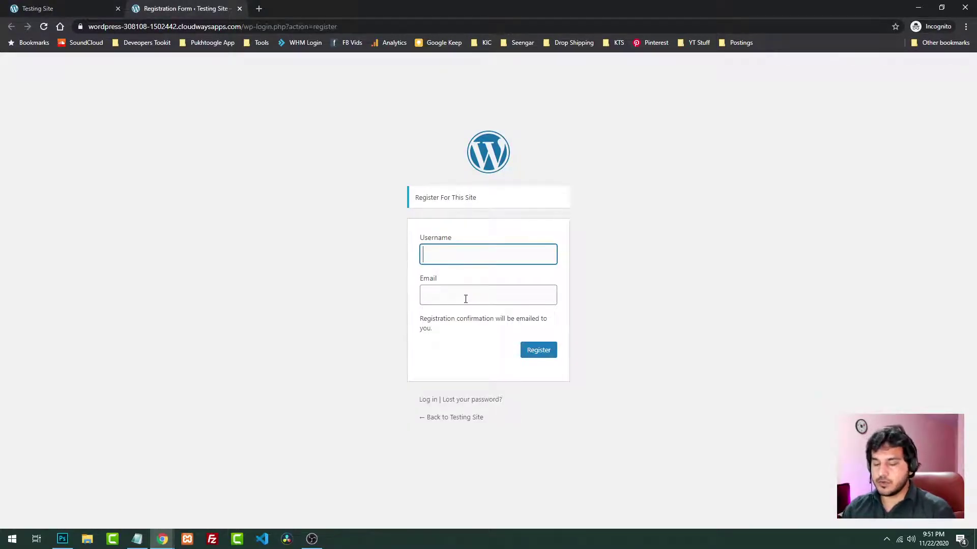
type("mxt")
key("Tab")
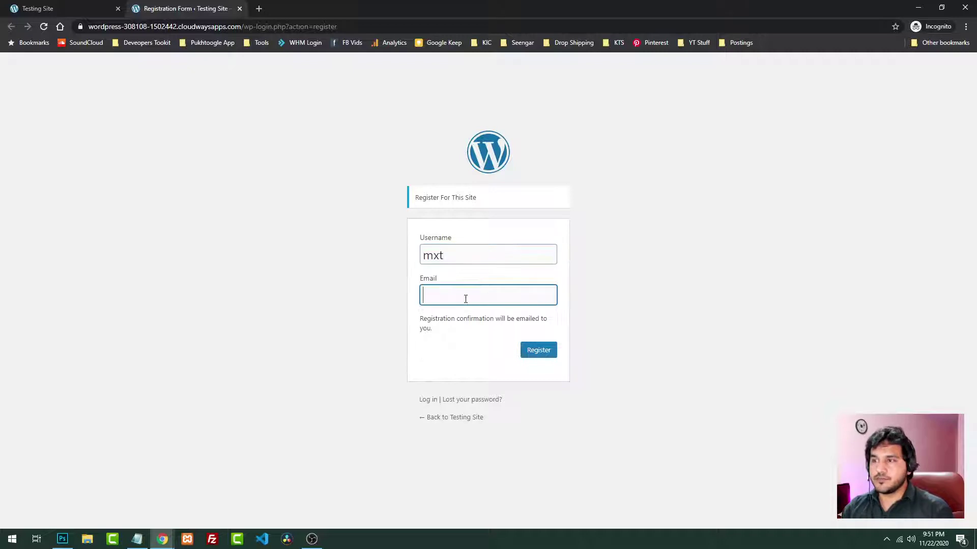
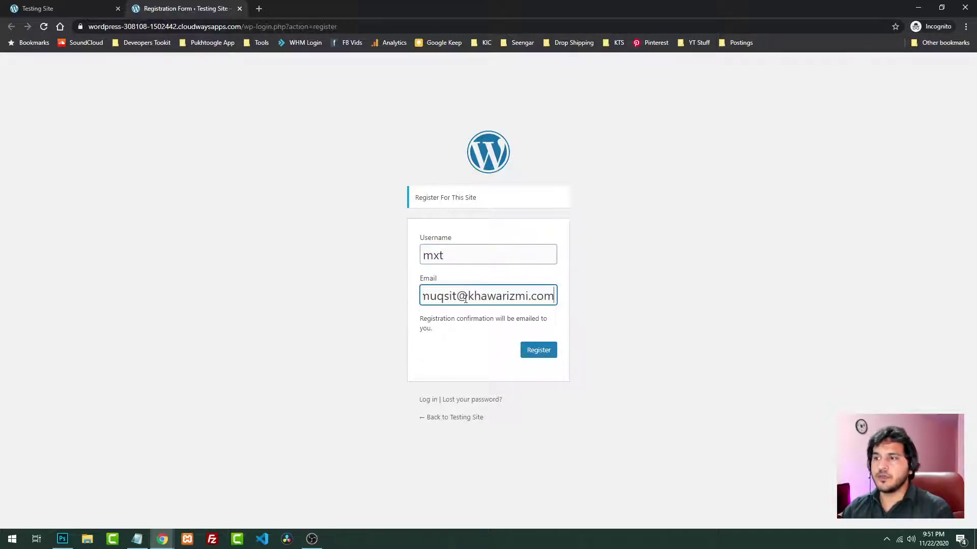
key("Return")
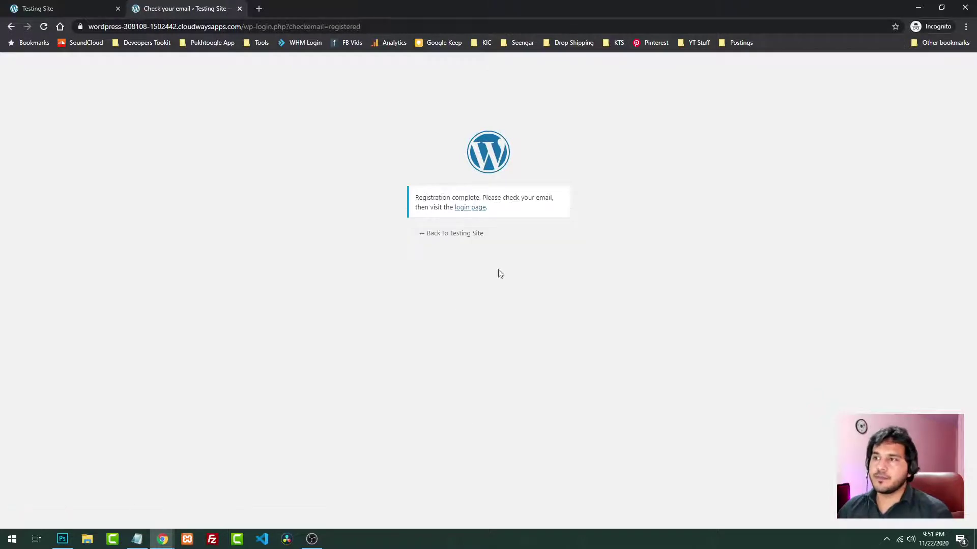
Review the Registration complete confirmation message
left_click_drag(412, 198, 539, 209)
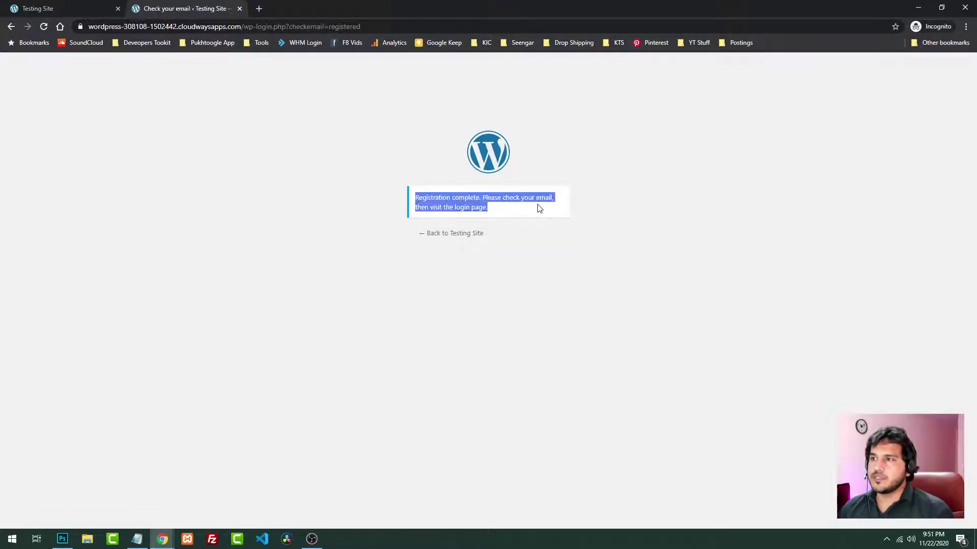
left_click(543, 312)
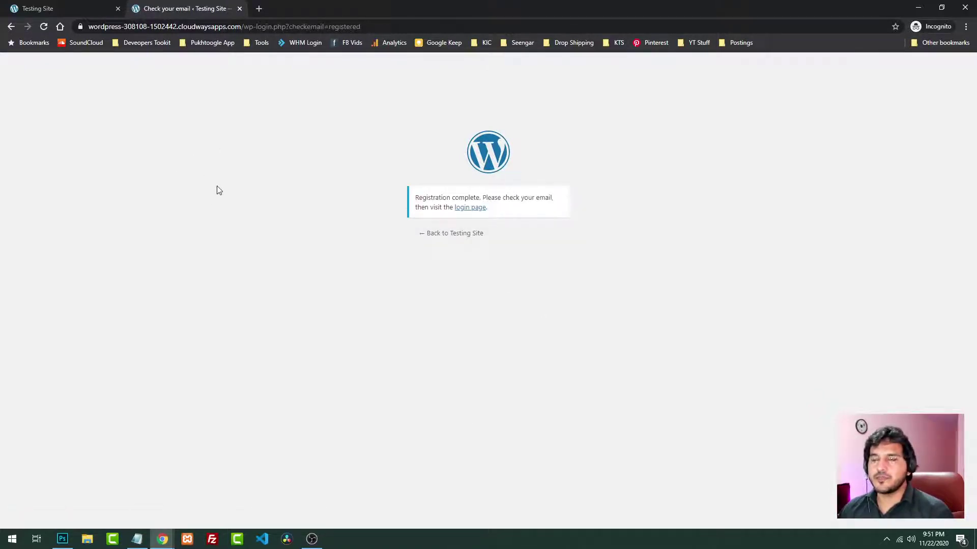
mouse_move(162, 539)
left_click(116, 488)
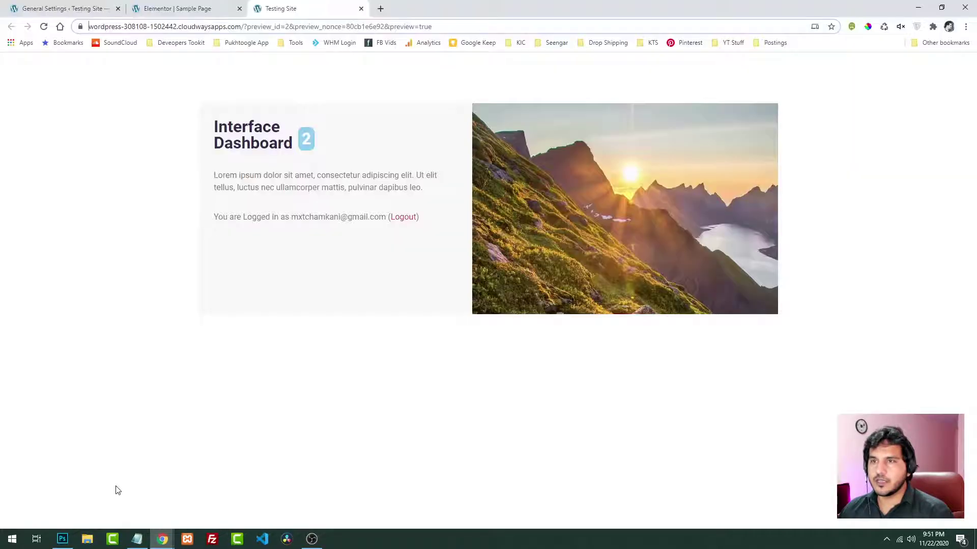
Open the newly registered user's profile from All Users
left_click(92, 4)
mouse_move(54, 262)
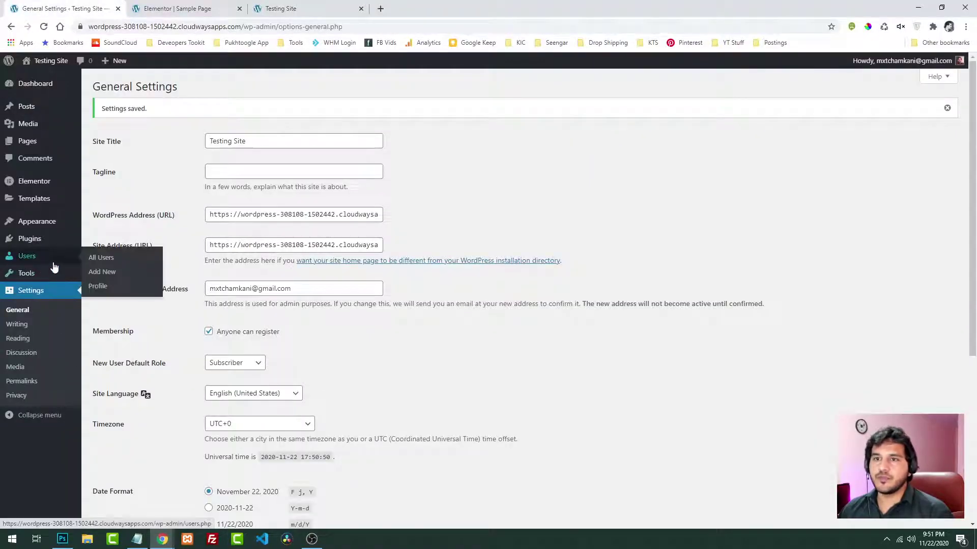
left_click(96, 260)
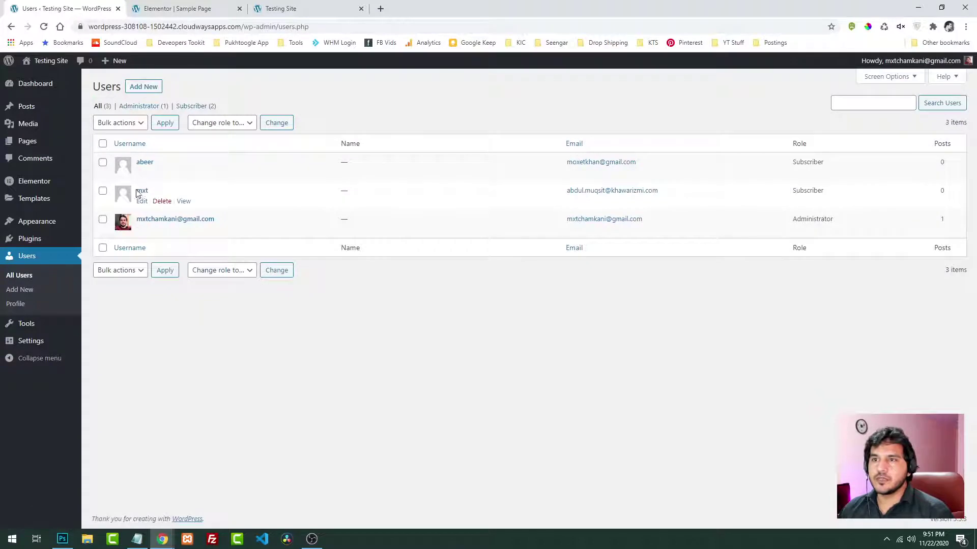
left_click(142, 201)
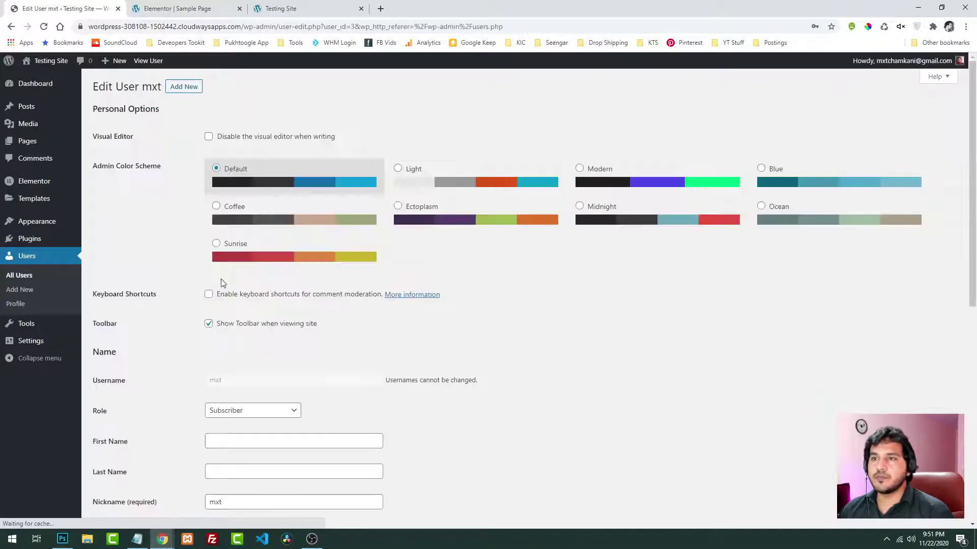
Generate a strong password for the user, copy it, and save with Update User
scroll(277, 307, "down", 8)
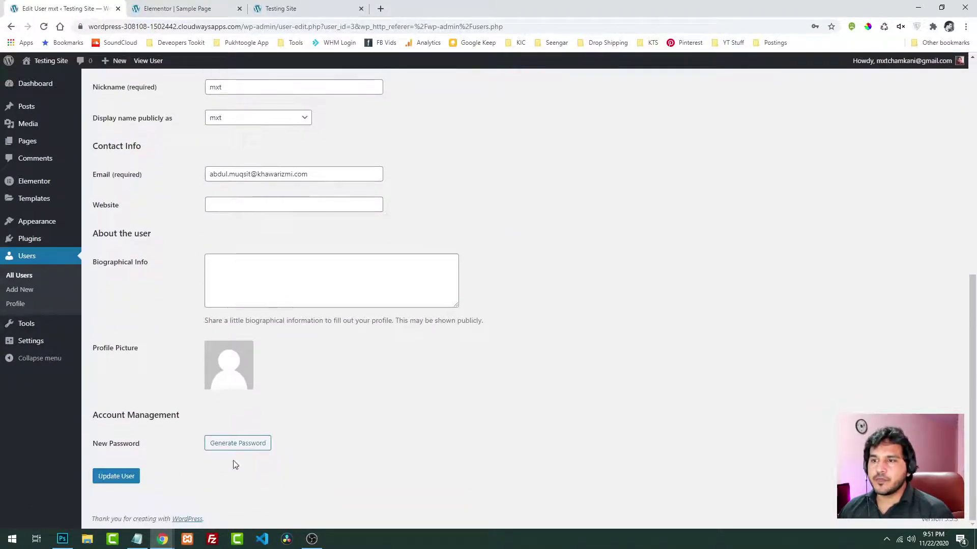
left_click(235, 443)
left_click_drag(324, 445, 95, 451)
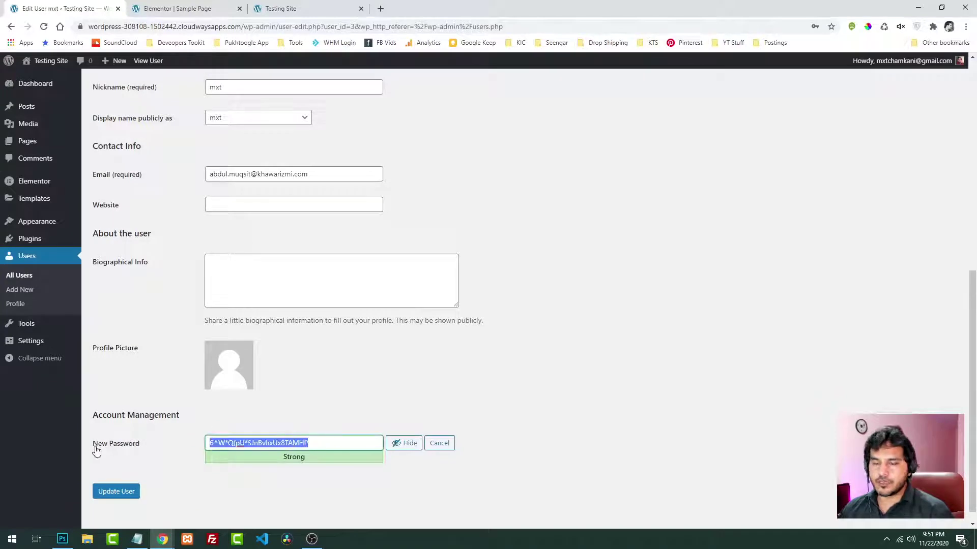
left_click(122, 492)
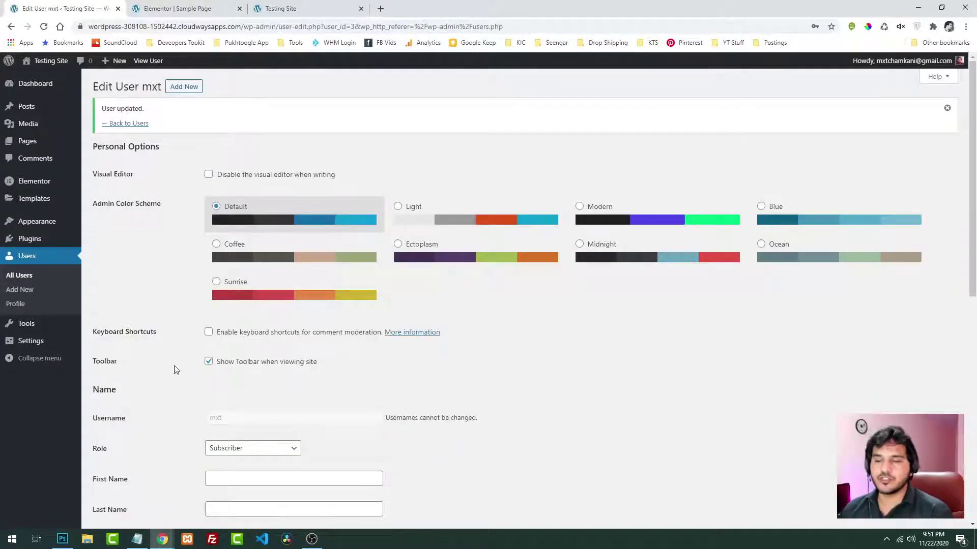
mouse_move(162, 538)
left_click(220, 490)
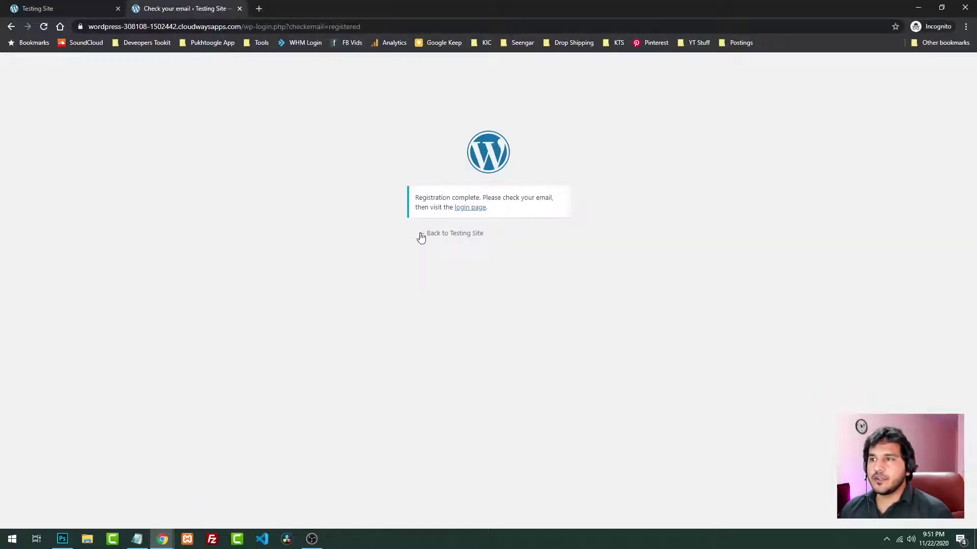
Close the registration confirmation and reload the site's home page in the incognito window
left_click(84, 10)
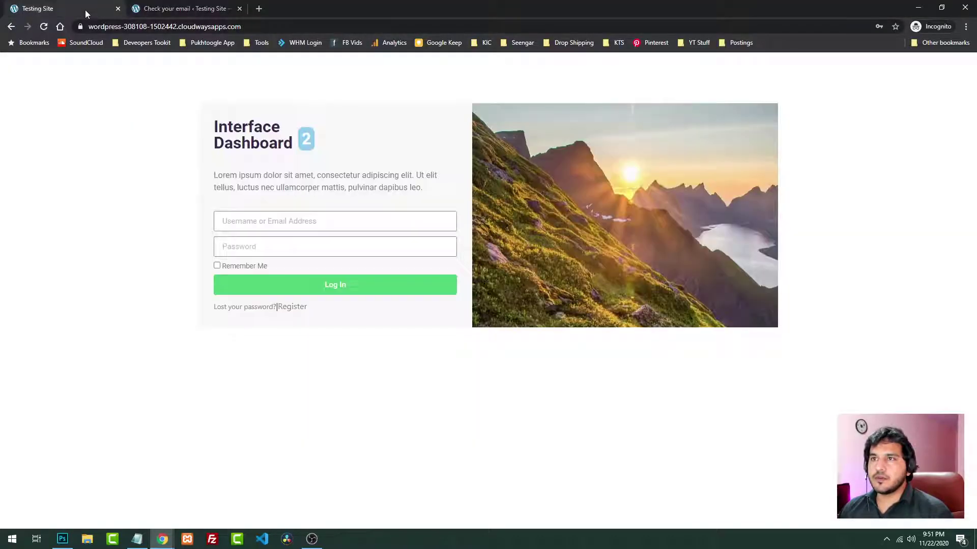
left_click(239, 9)
left_click(44, 27)
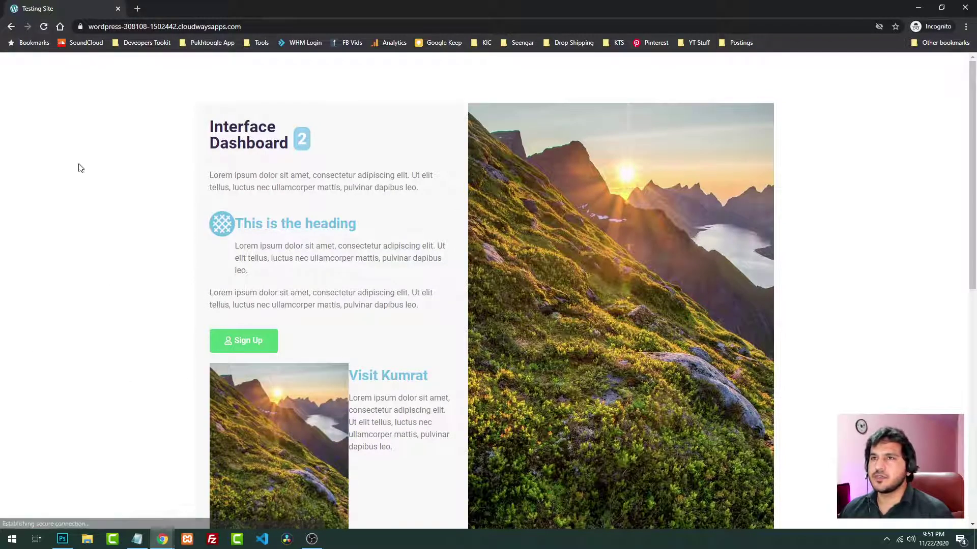
scroll(81, 239, "down", 9)
scroll(87, 240, "up", 10)
mouse_move(163, 539)
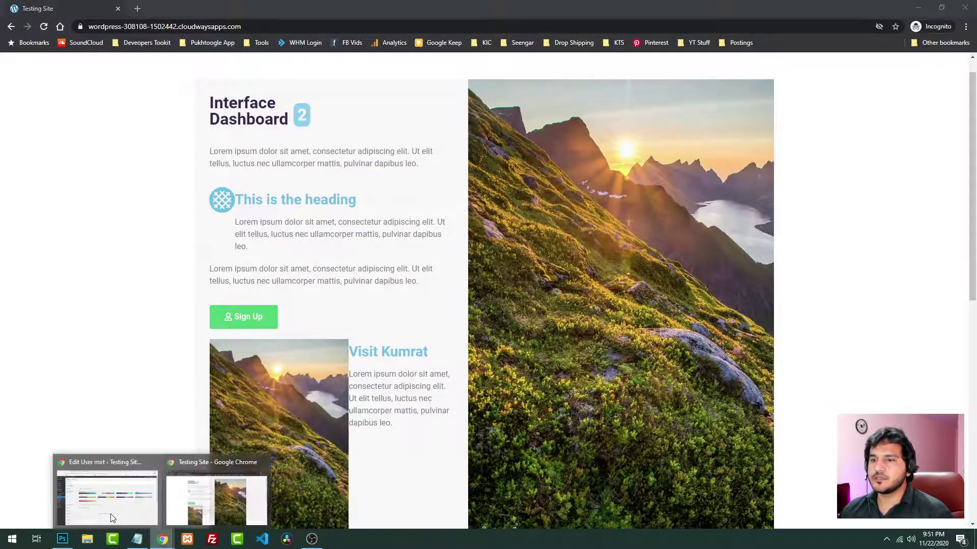
left_click(111, 513)
left_click(150, 7)
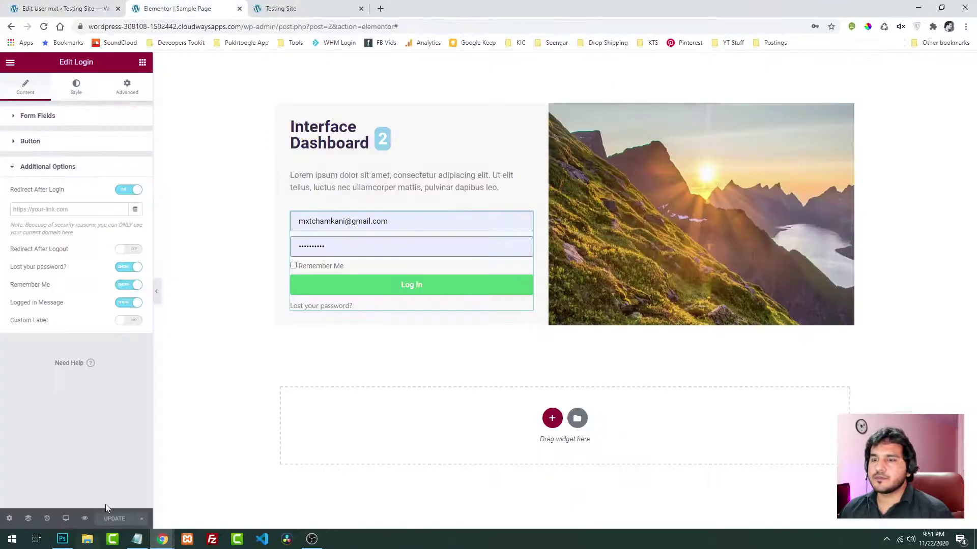
mouse_move(163, 539)
left_click(205, 506)
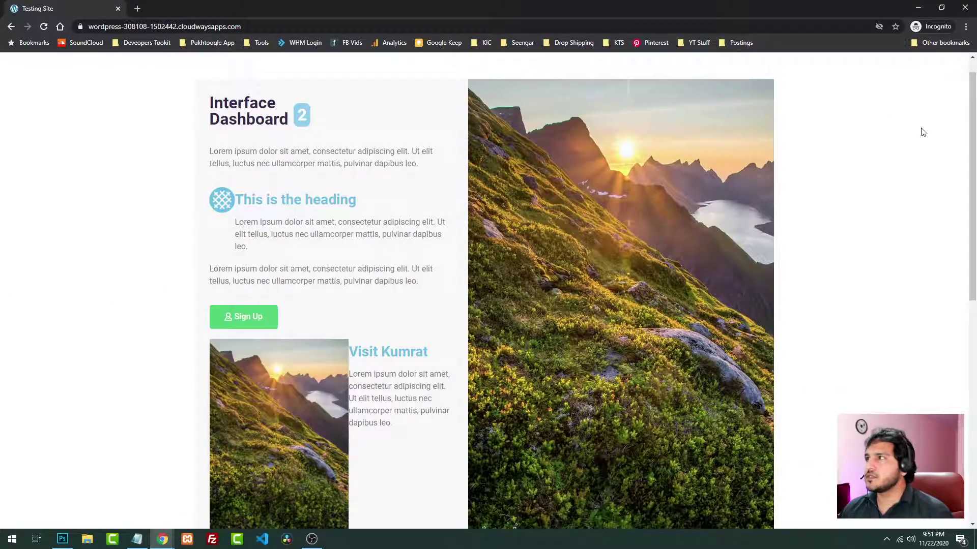
left_click(928, 27)
left_click(879, 120)
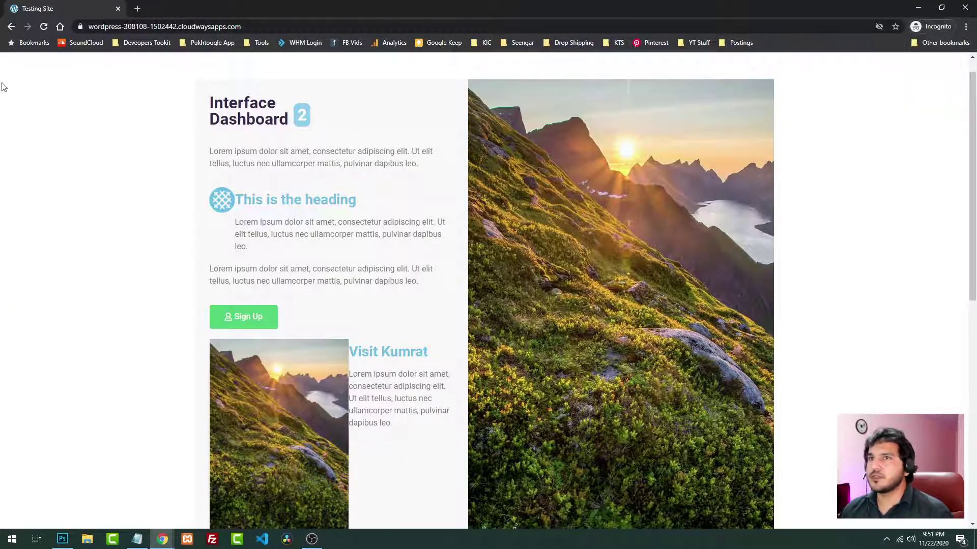
left_click(43, 26)
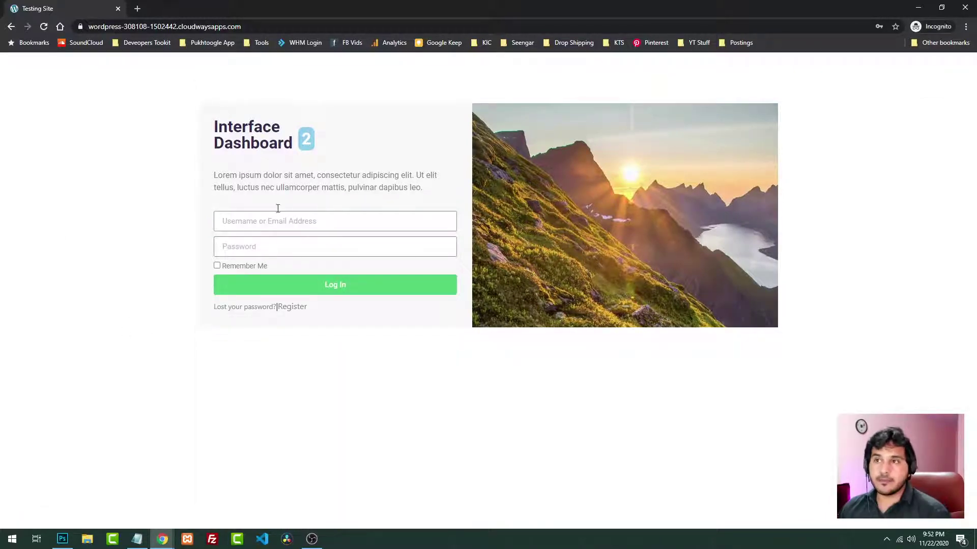
Sign in as the new subscriber using the copied password
left_click(256, 217)
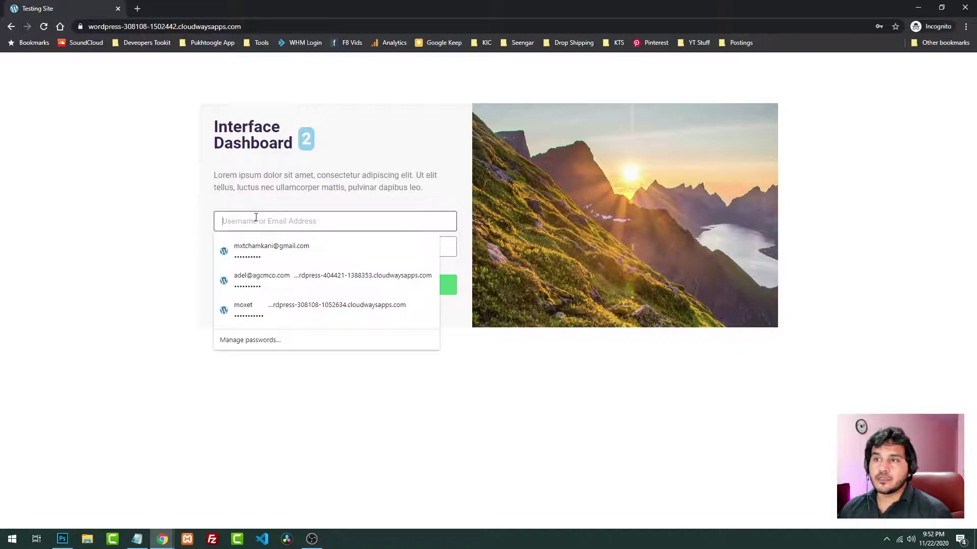
type("mxt")
key("Tab")
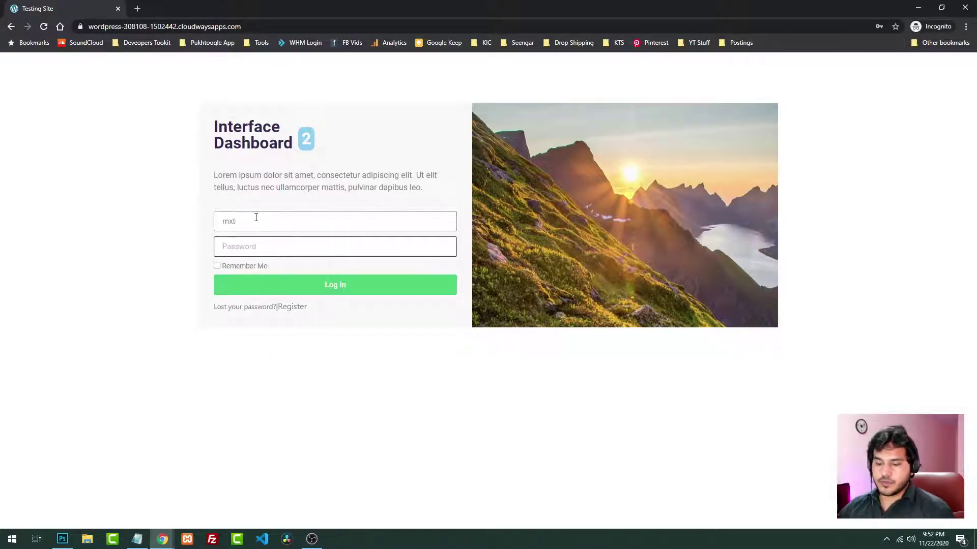
key("ctrl+v")
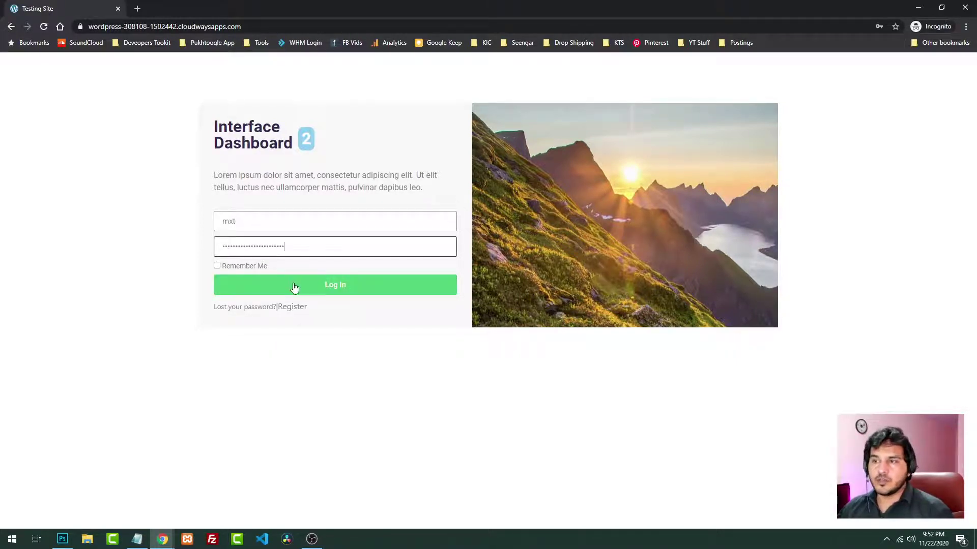
left_click(294, 288)
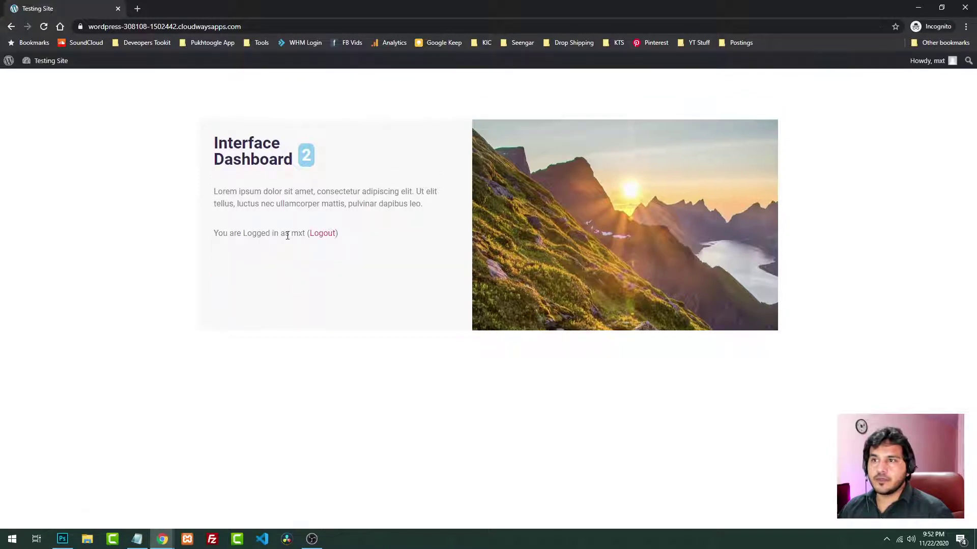
Check the logged-in message showing the user's name, then log out
left_click_drag(288, 235, 308, 235)
left_click_drag(227, 233, 258, 234)
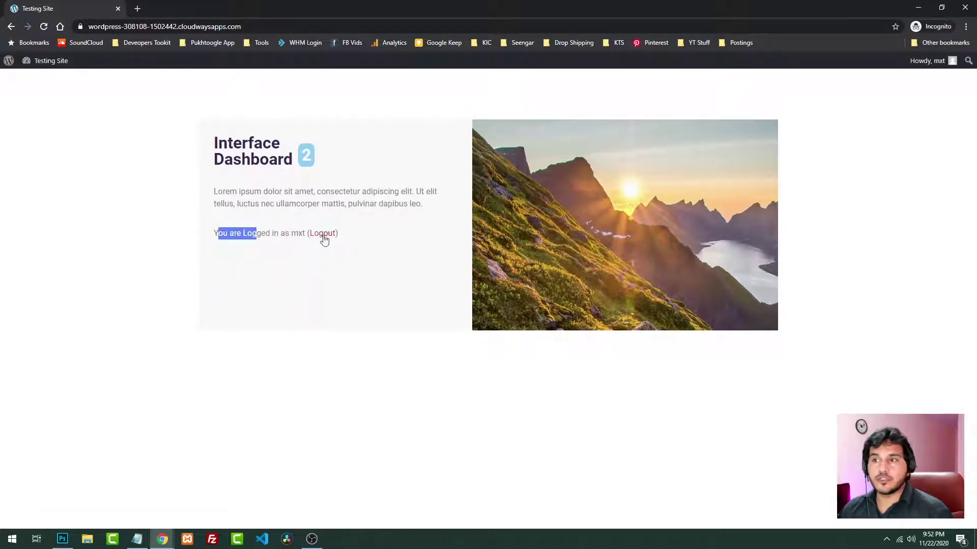
left_click(322, 233)
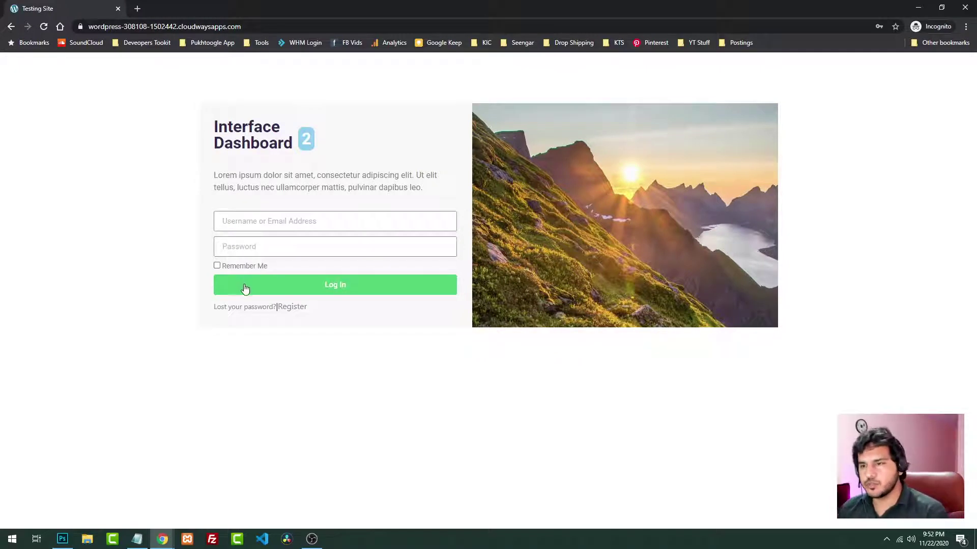
mouse_move(163, 540)
left_click(104, 496)
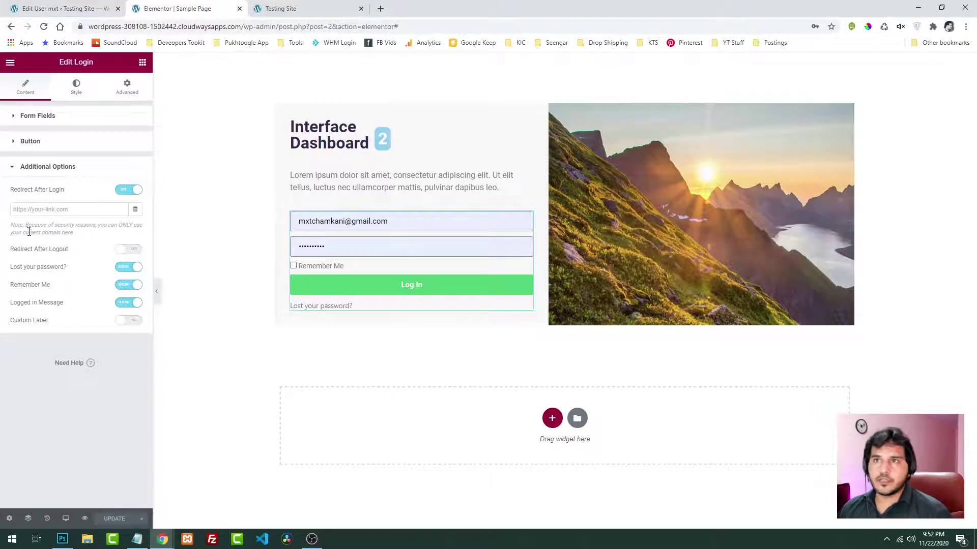
left_click(56, 9)
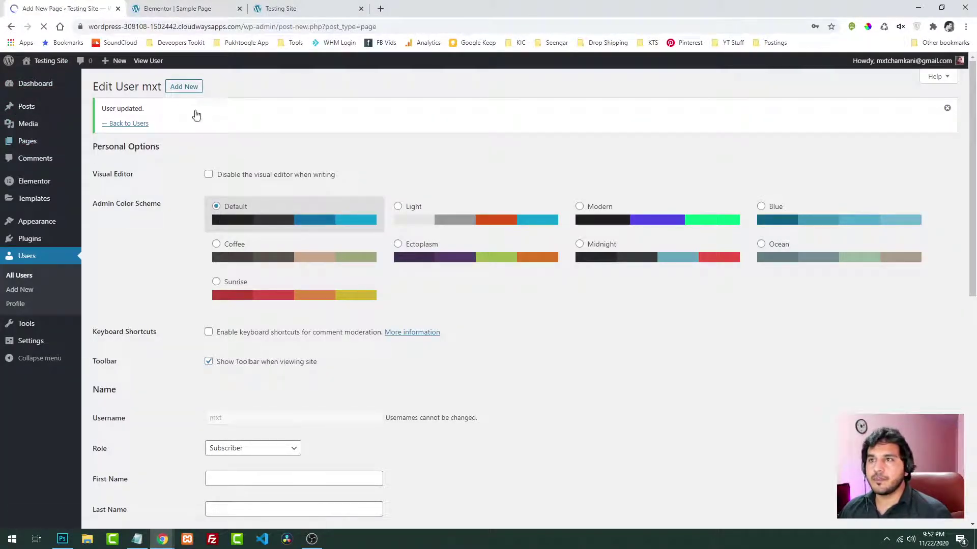
Publish a new page titled 'Dashboard' and edit it with Elementor
type("Das")
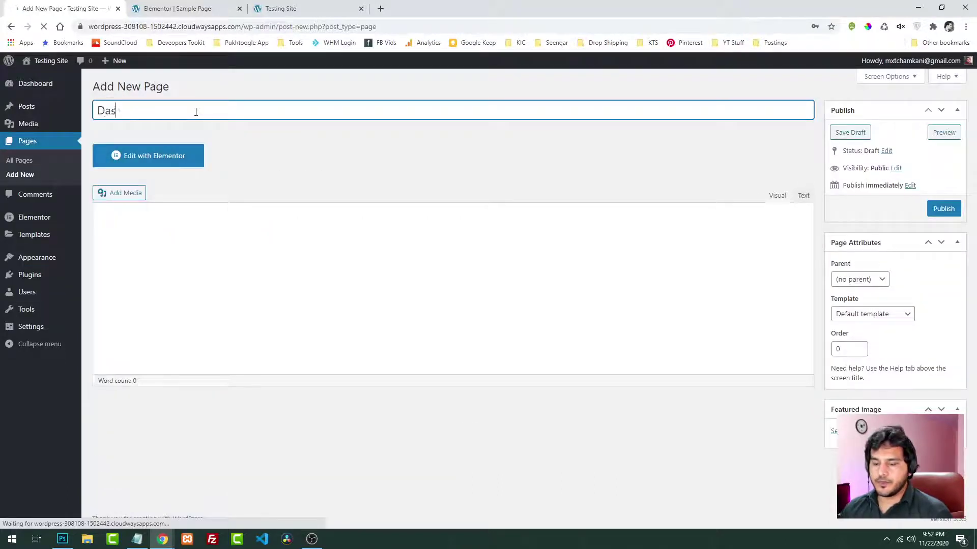
type("hboard")
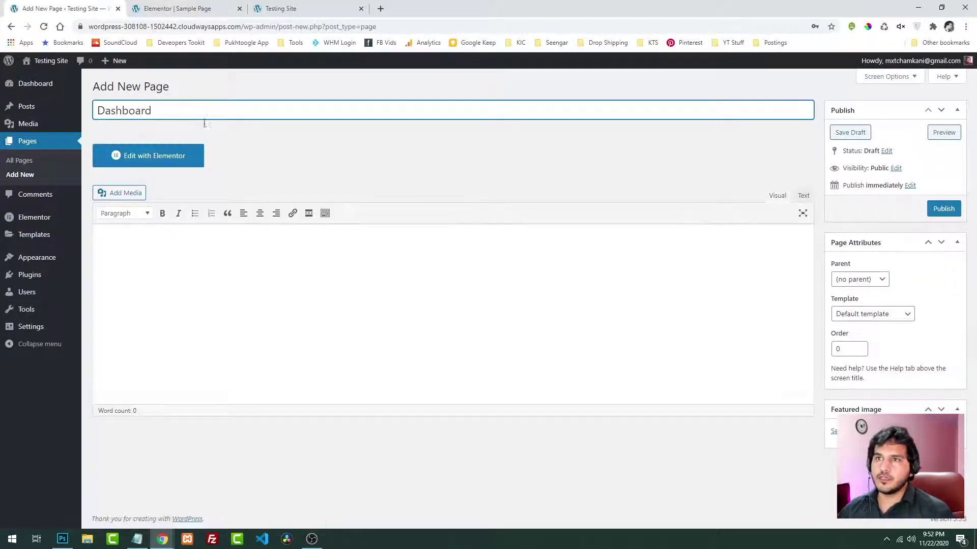
left_click(942, 209)
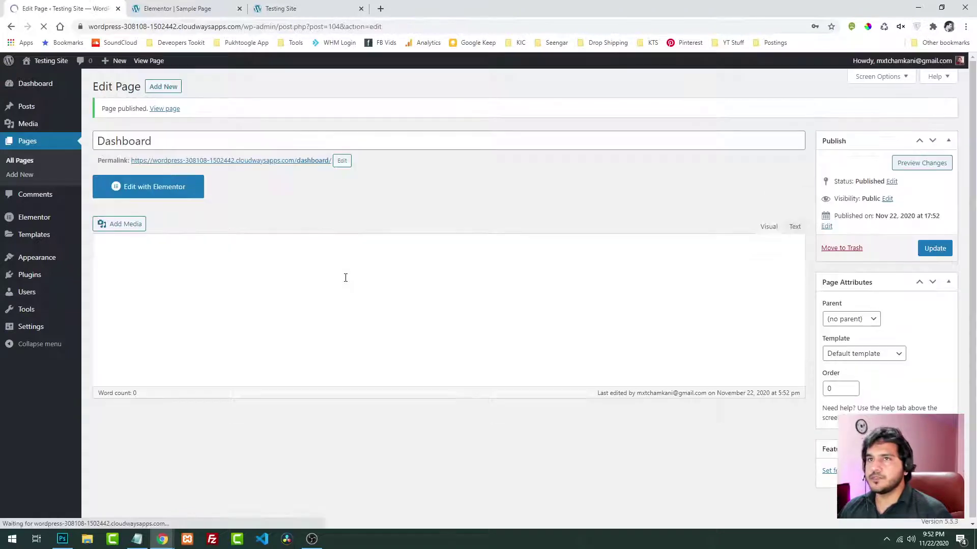
left_click(170, 195)
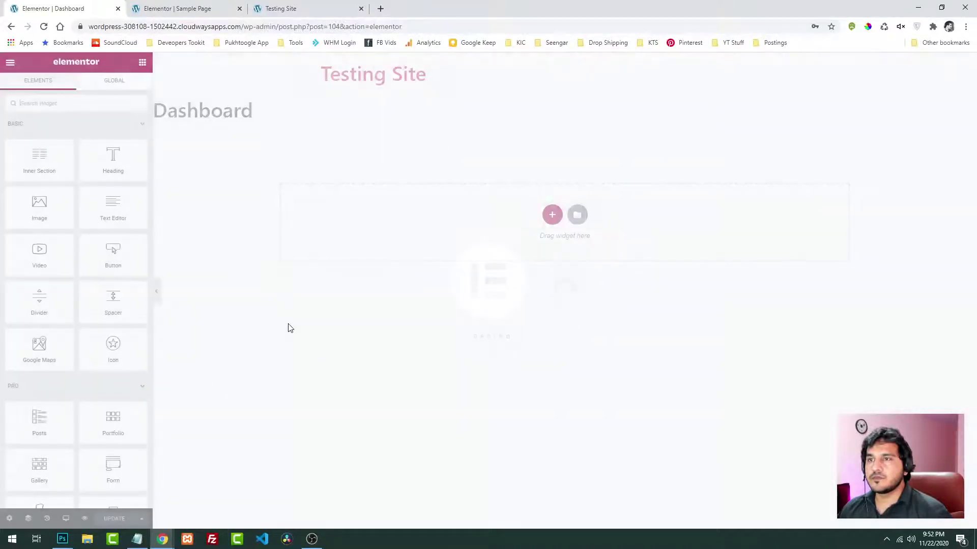
Hide the page title and add a one-column section
left_click(9, 518)
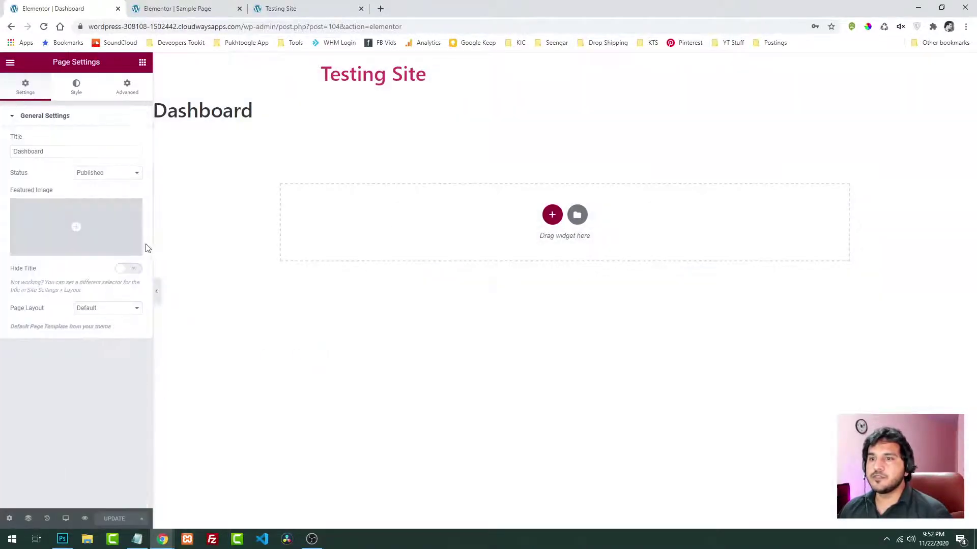
left_click(125, 273)
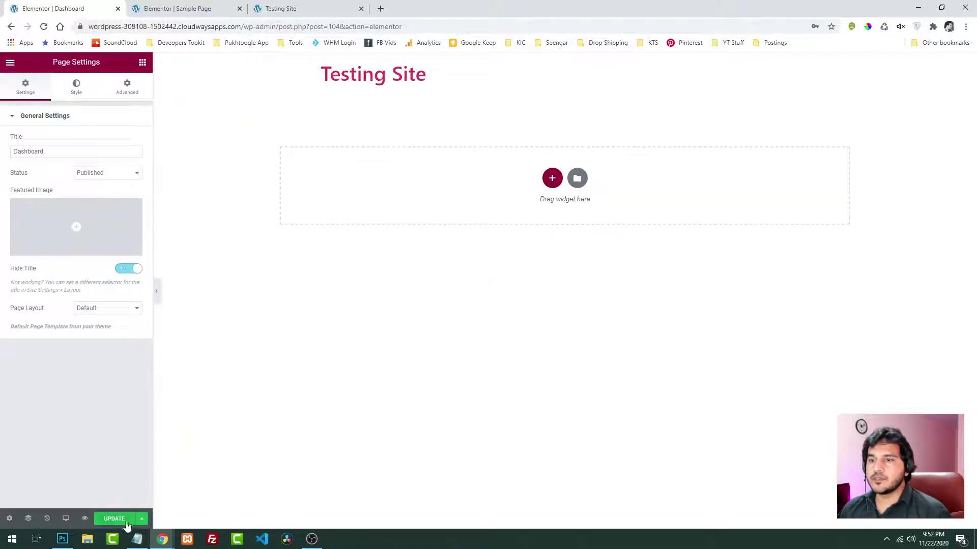
left_click(555, 182)
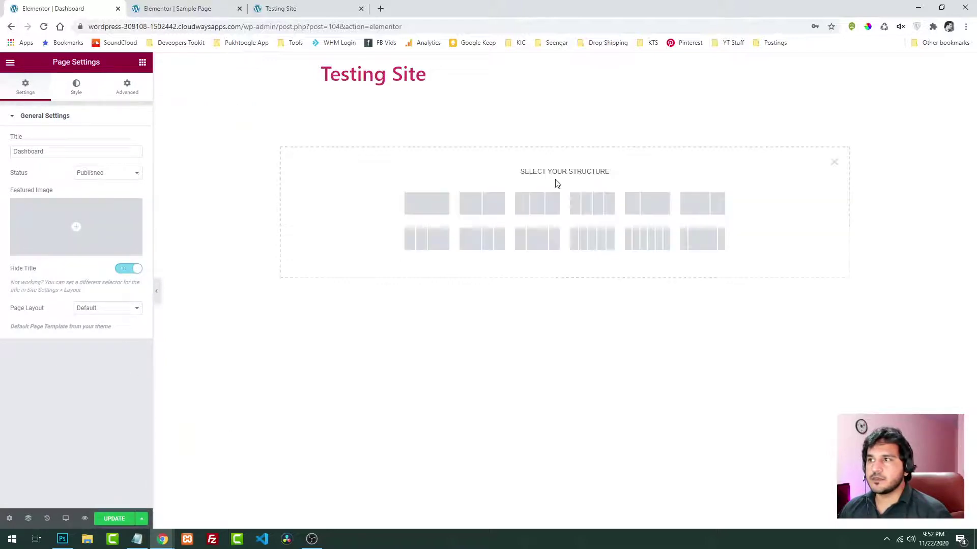
left_click(427, 210)
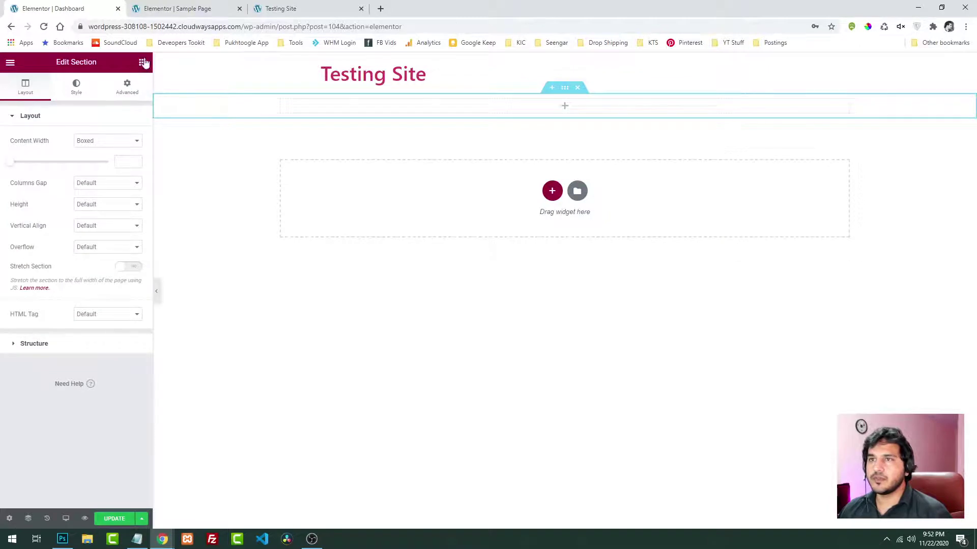
Give the column a grey background and place a Heading widget in it
left_click(280, 100)
left_click(63, 88)
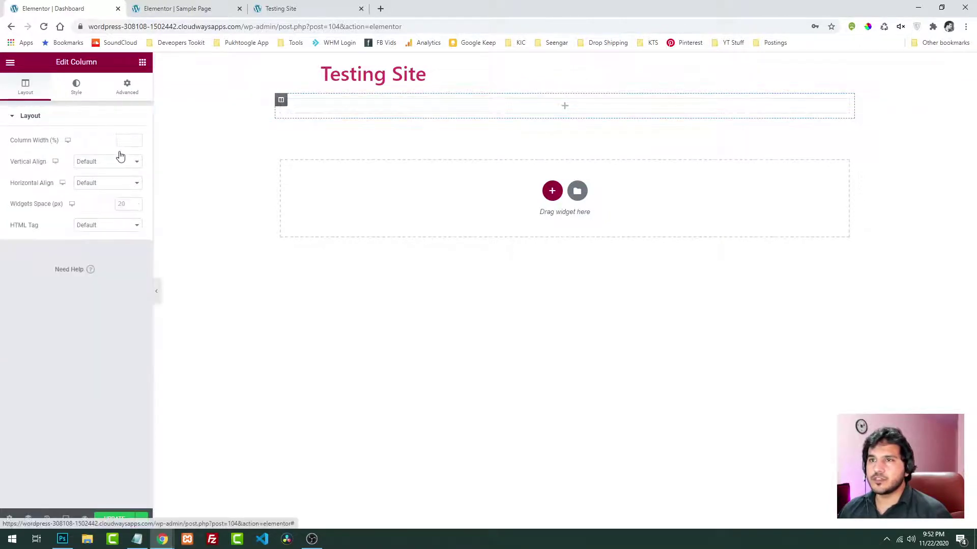
left_click(121, 162)
left_click(108, 164)
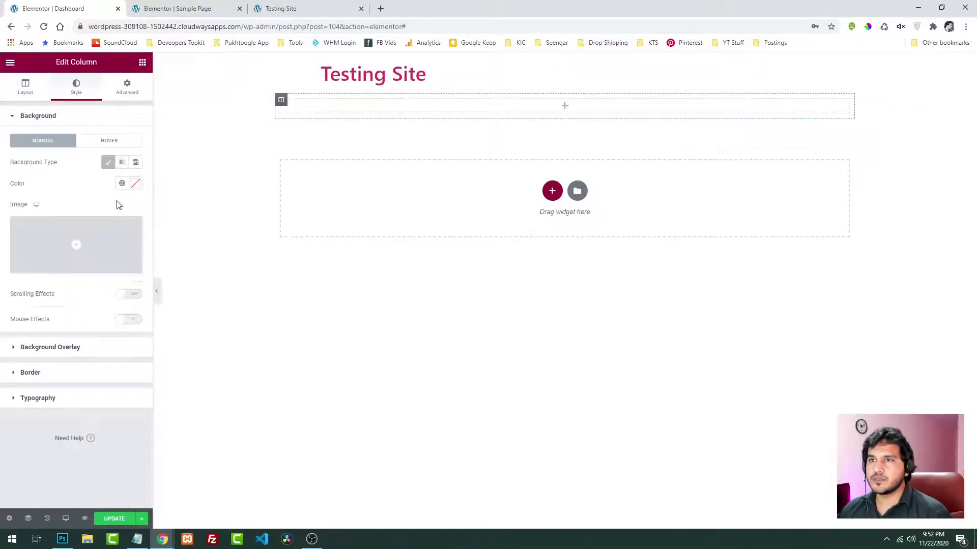
left_click(123, 244)
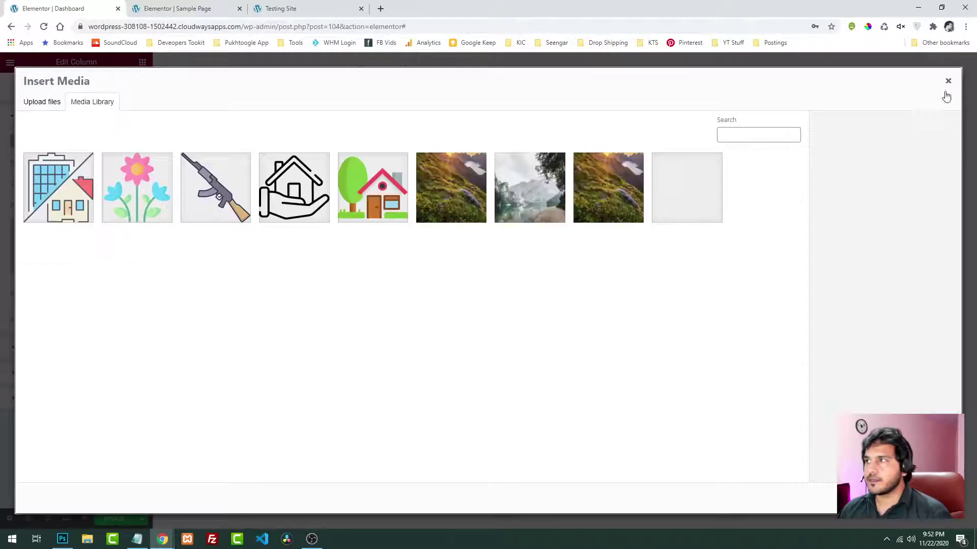
left_click(947, 80)
left_click(135, 183)
left_click_drag(113, 238, 2, 247)
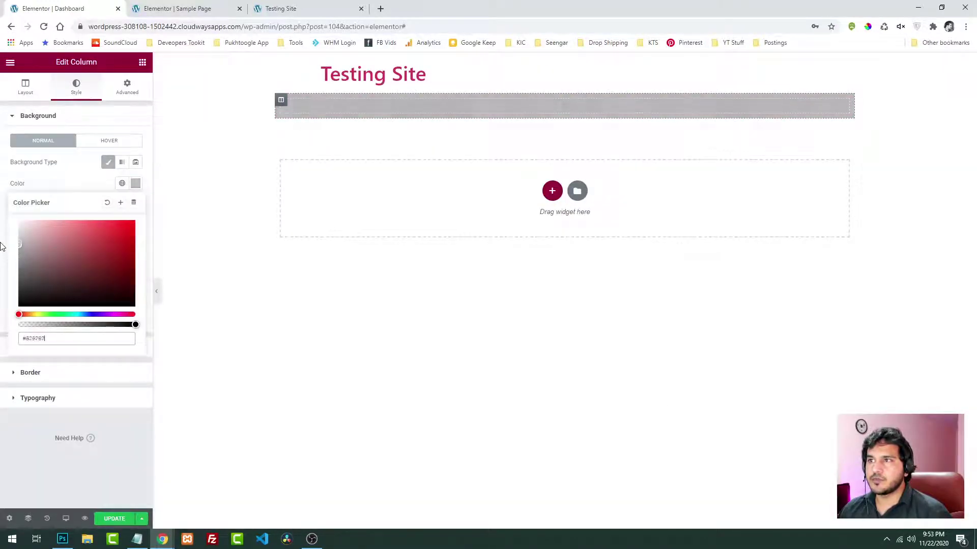
left_click(57, 164)
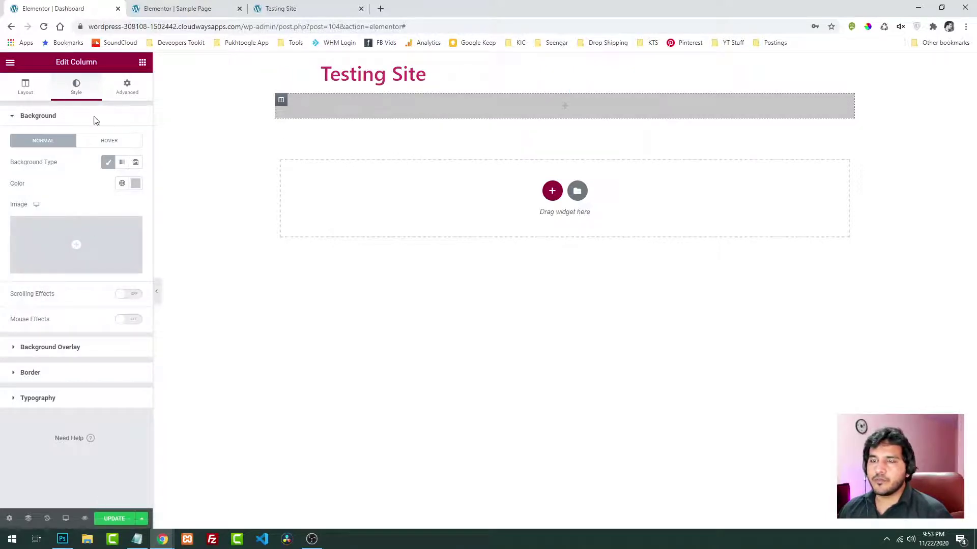
left_click(142, 62)
left_click_drag(113, 171, 334, 109)
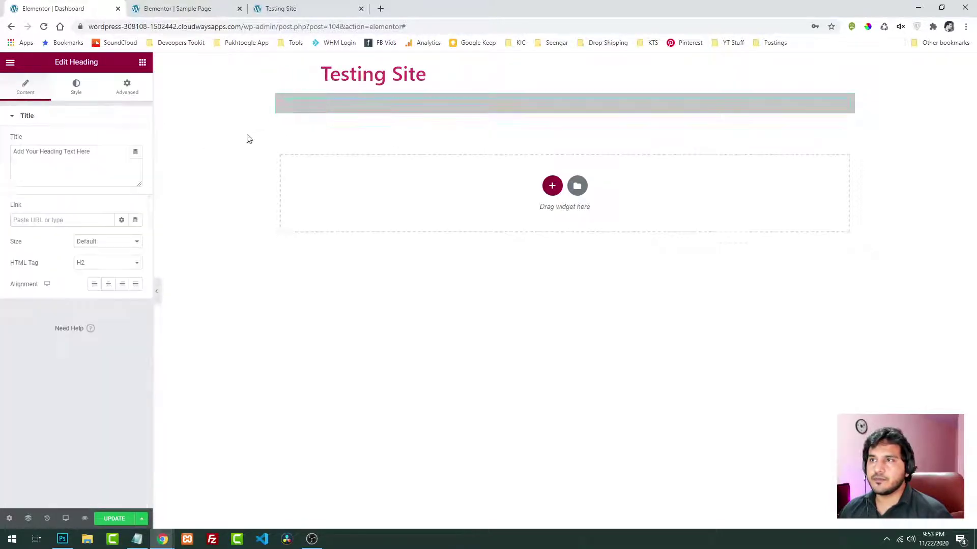
Give the heading a black text colour from its Style tab colour picker
left_click(77, 87)
left_click(135, 140)
type("#FFFFFF")
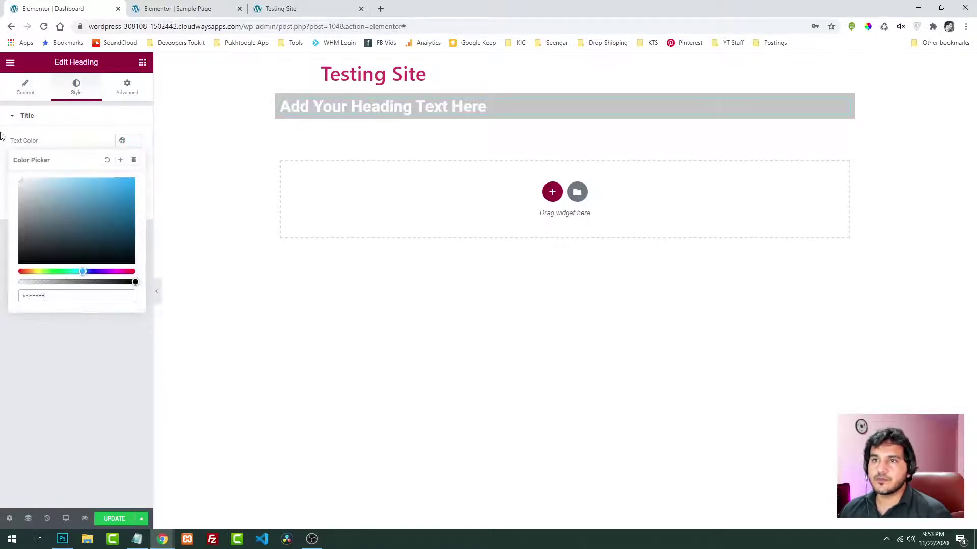
left_click(32, 251)
left_click(93, 132)
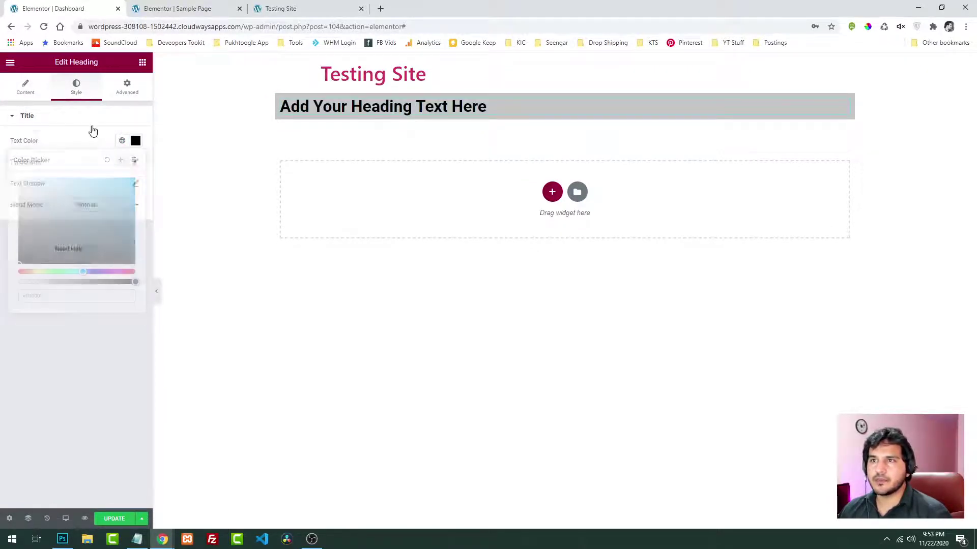
left_click(20, 96)
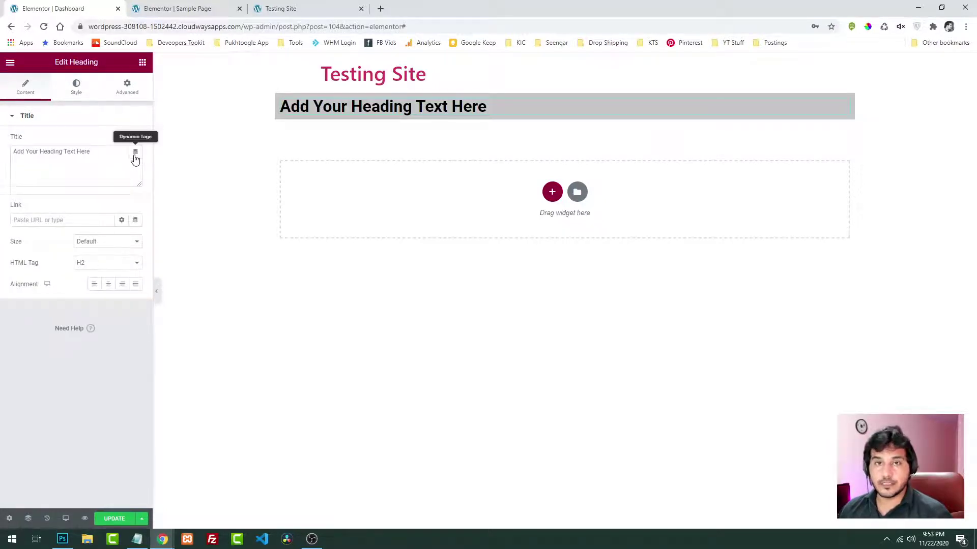
Bind the heading title to the User Info dynamic tag with Field set to Display Name
left_click(135, 155)
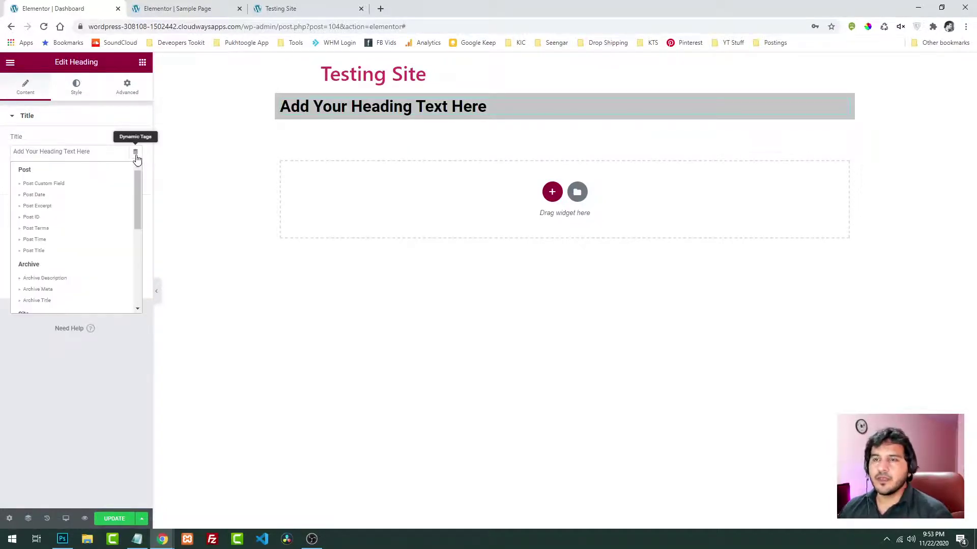
left_click_drag(136, 177, 133, 250)
left_click(34, 257)
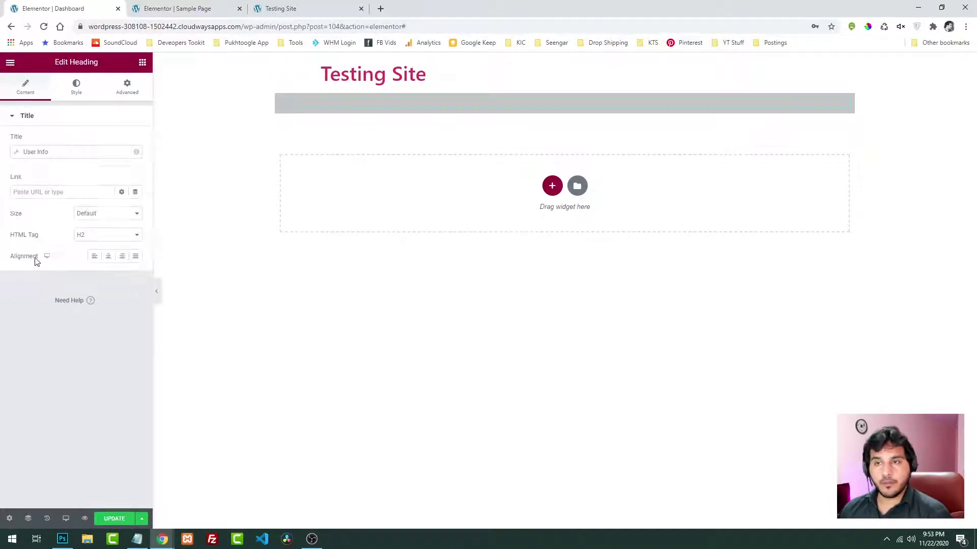
left_click(110, 152)
left_click(105, 197)
left_click(106, 223)
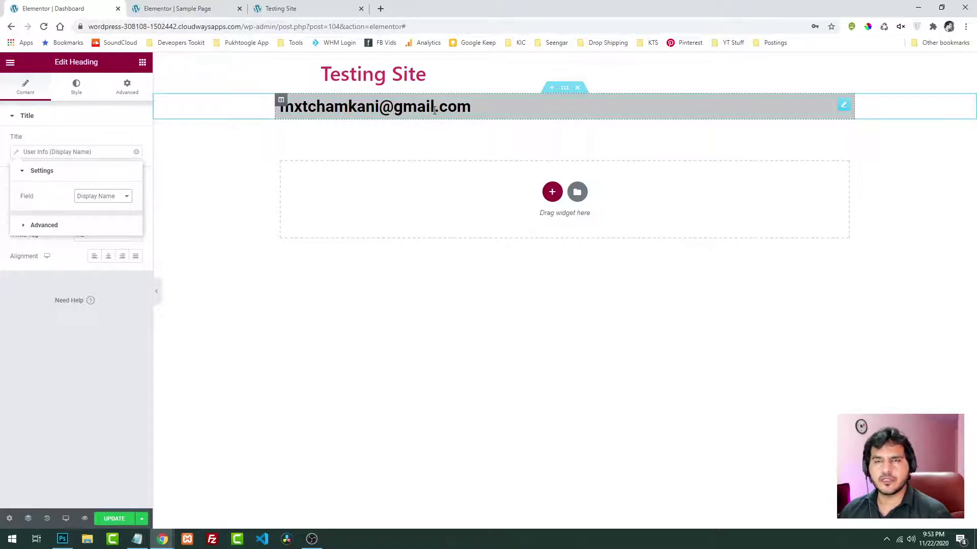
In the User Info tag's Advanced settings, set the Before text to 'Welcome!'
left_click(51, 225)
left_click(92, 223)
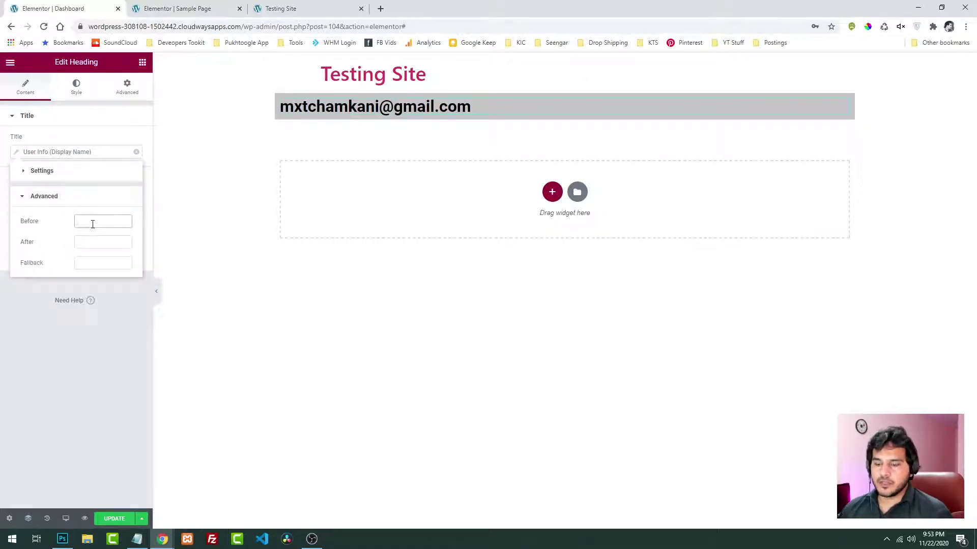
type("Welco")
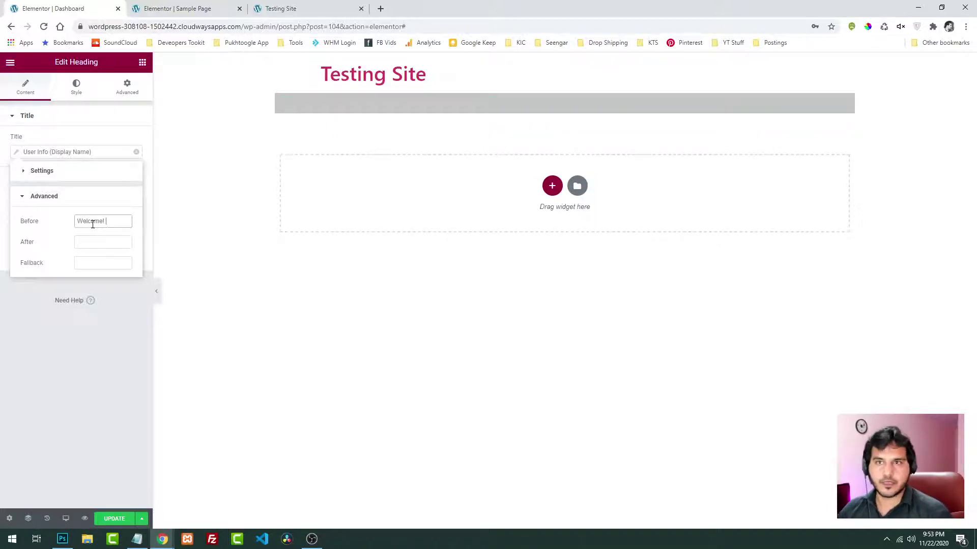
type("me!")
left_click(100, 243)
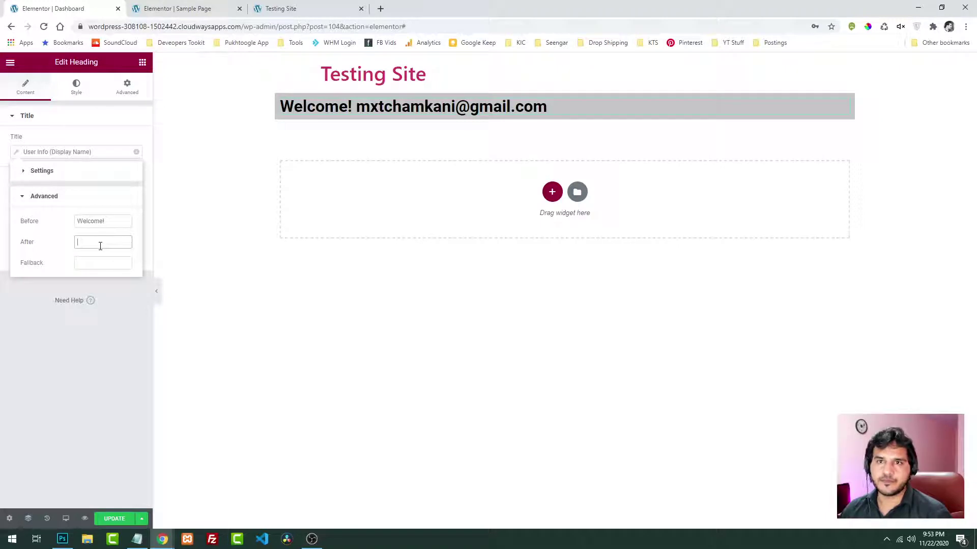
Set the Fallback to 'You are not logged in.' and update the Dashboard page
left_click(96, 261)
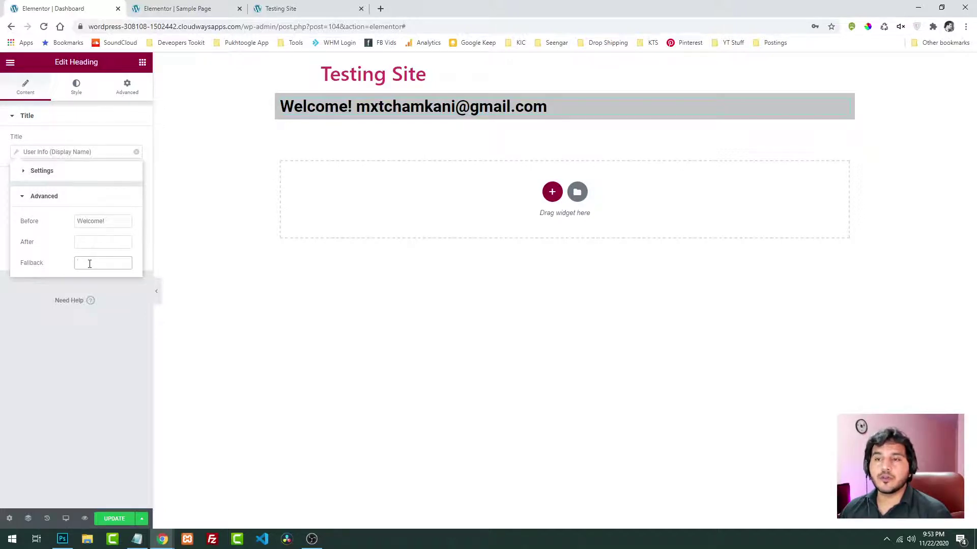
type("You")
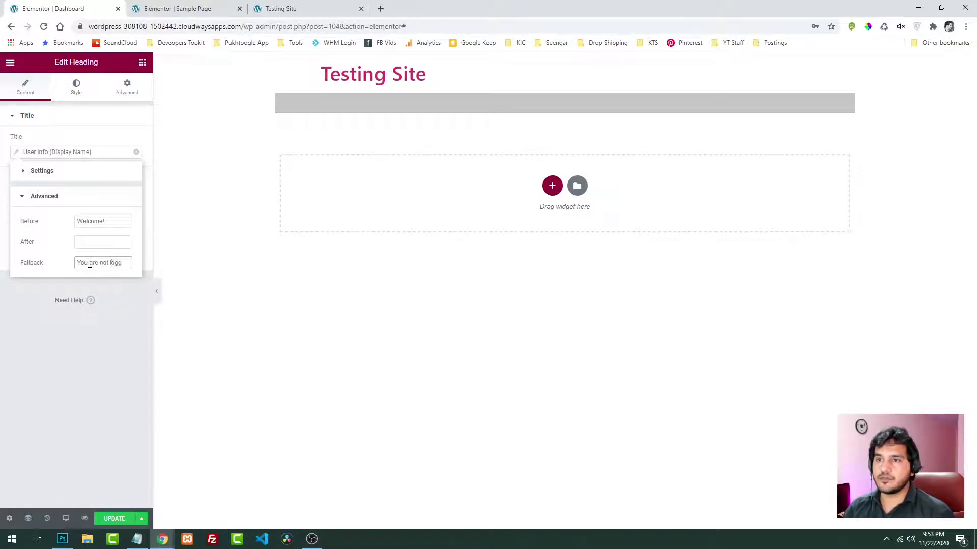
type("are not logged in")
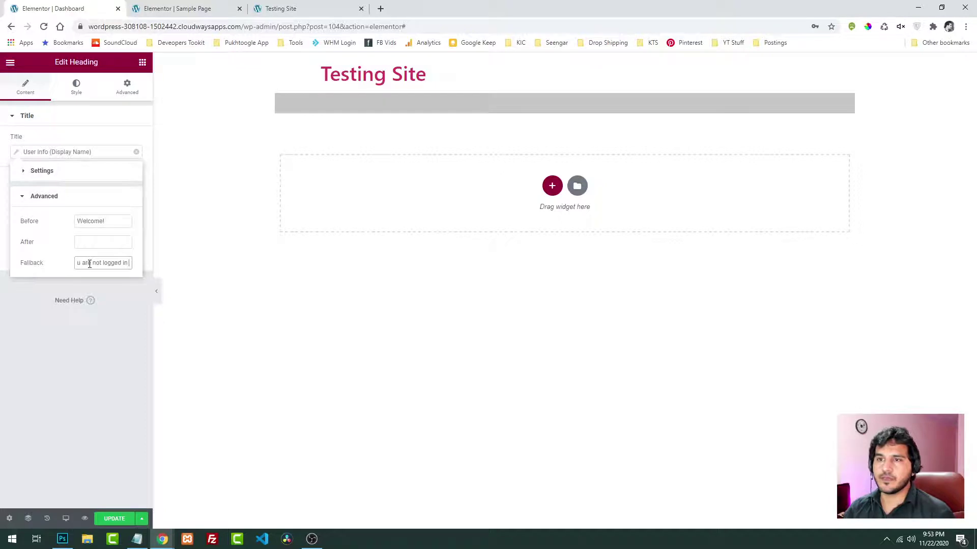
type(".")
left_click(117, 349)
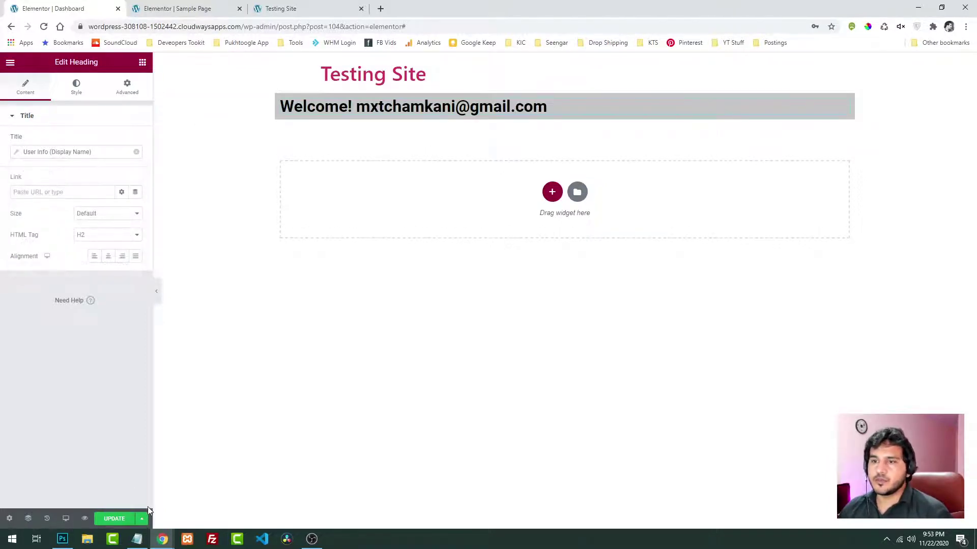
left_click(114, 521)
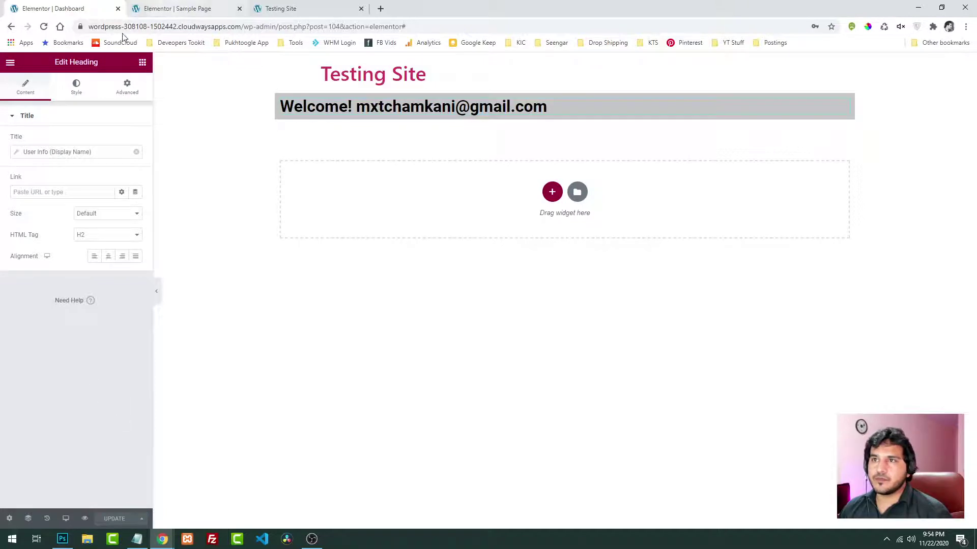
On the Sample Page, set the login form's Redirect After Login to the Dashboard page
left_click(184, 9)
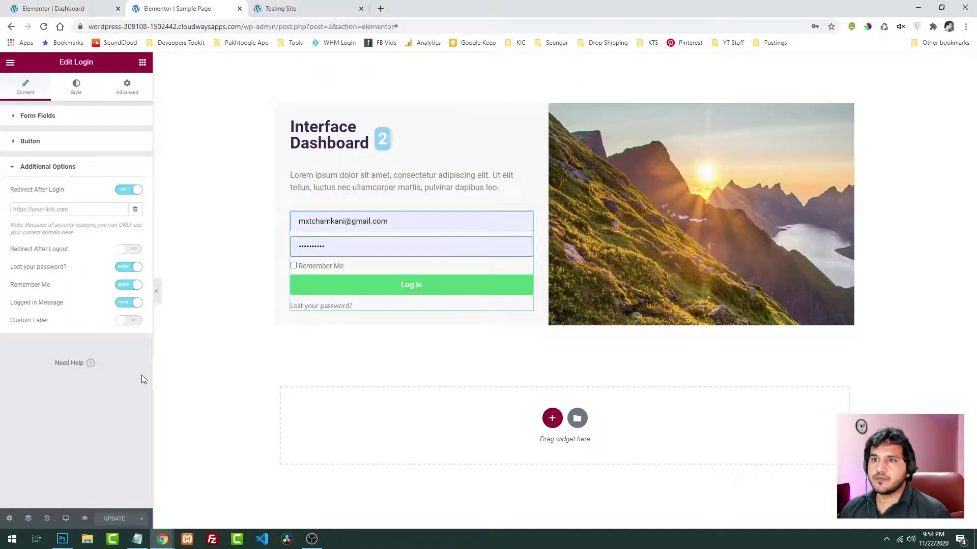
left_click(67, 209)
type("dash")
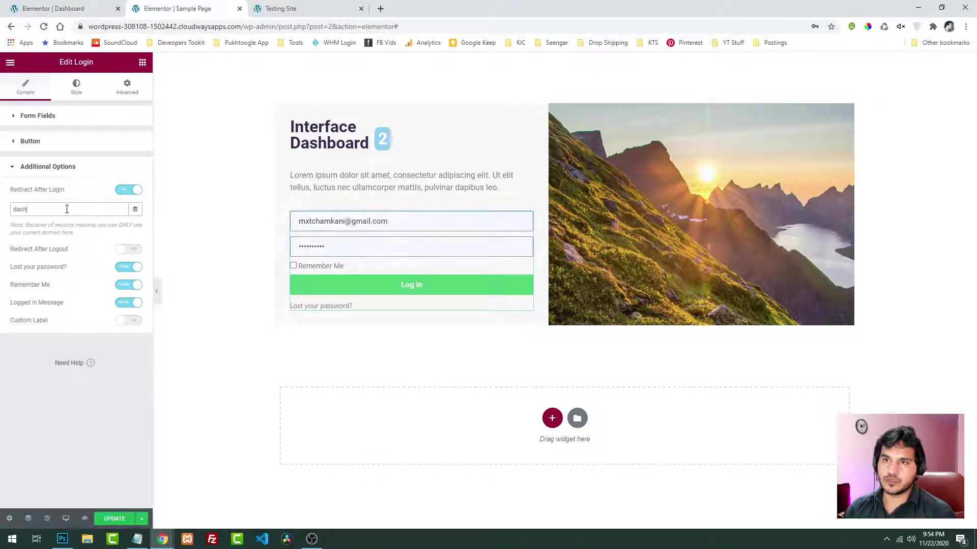
left_click(43, 226)
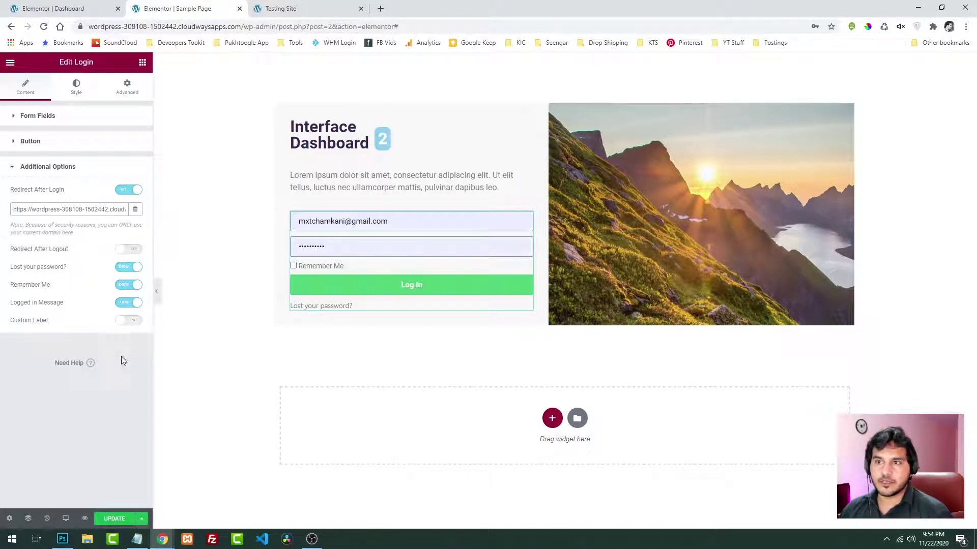
left_click(121, 520)
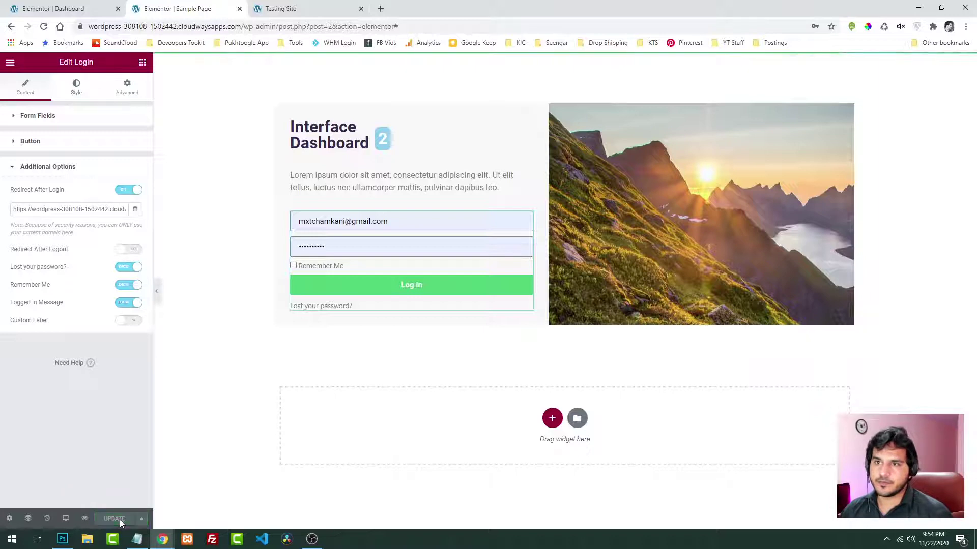
Enable Redirect After Logout, point it to the Dashboard page, and update the Sample Page
left_click(126, 250)
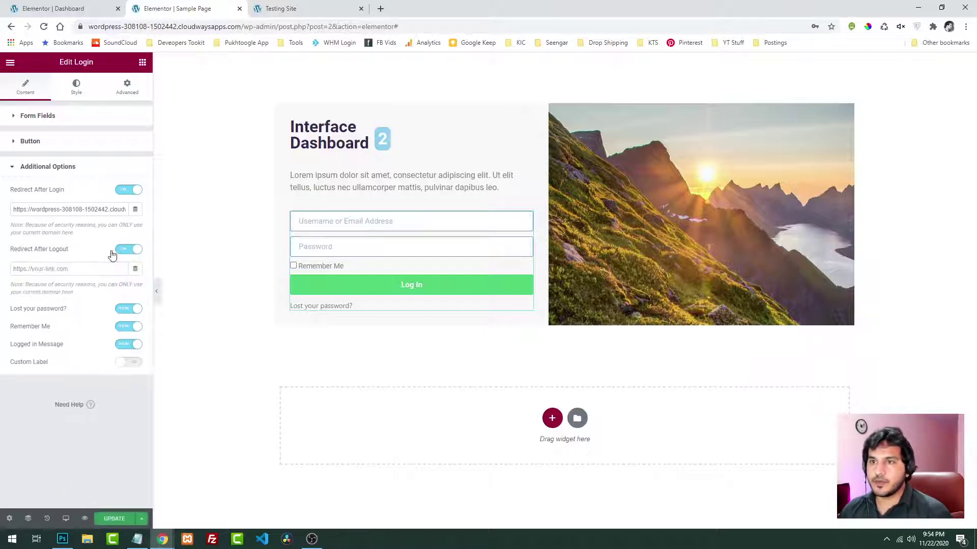
left_click(57, 269)
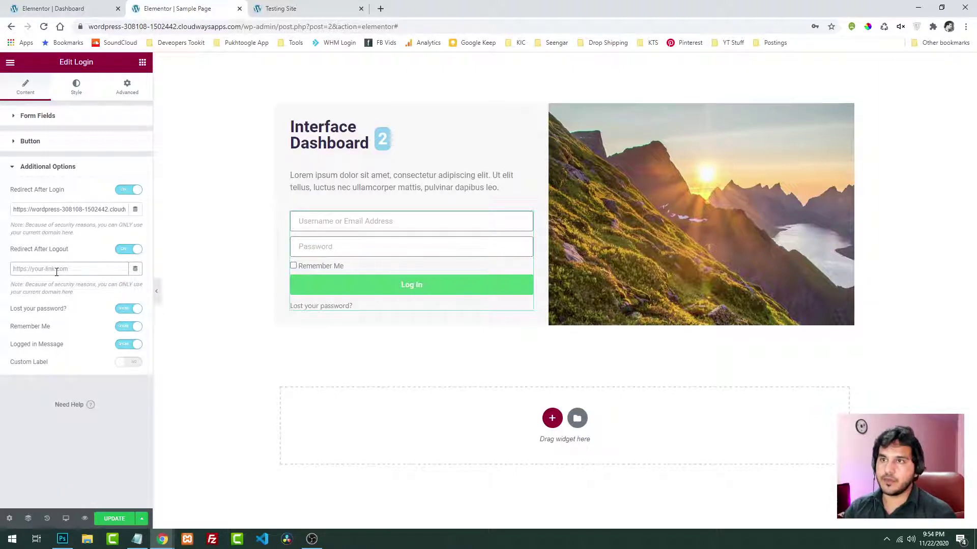
type("home")
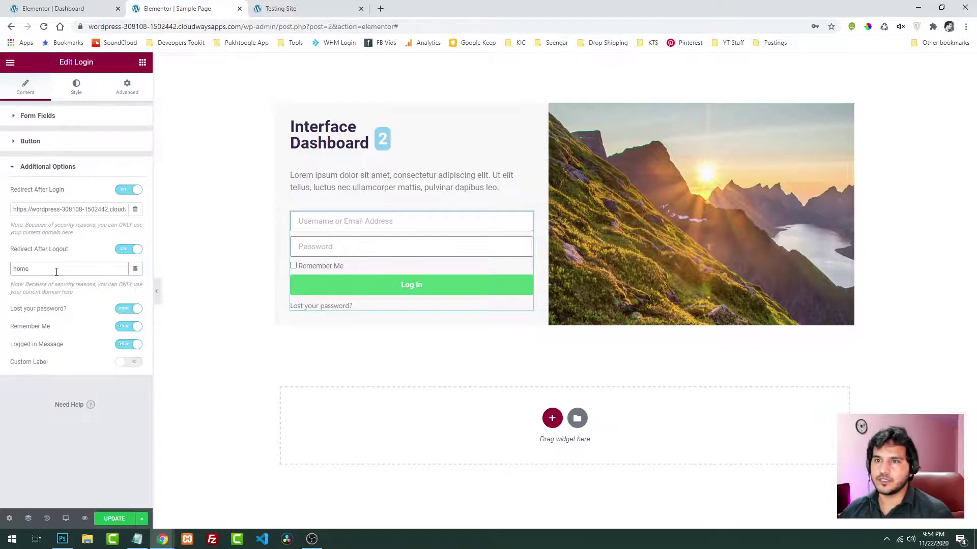
left_click_drag(57, 272, 3, 271)
type("das")
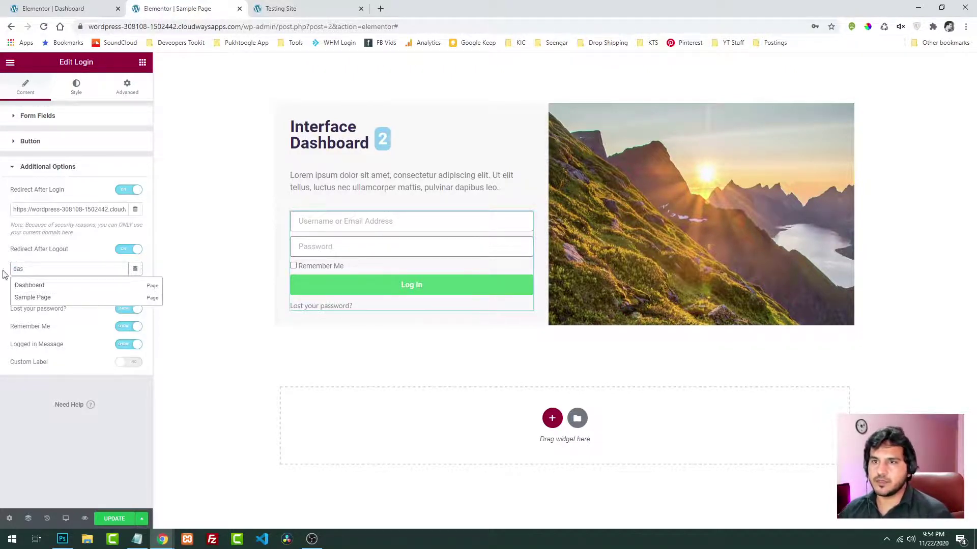
left_click(19, 299)
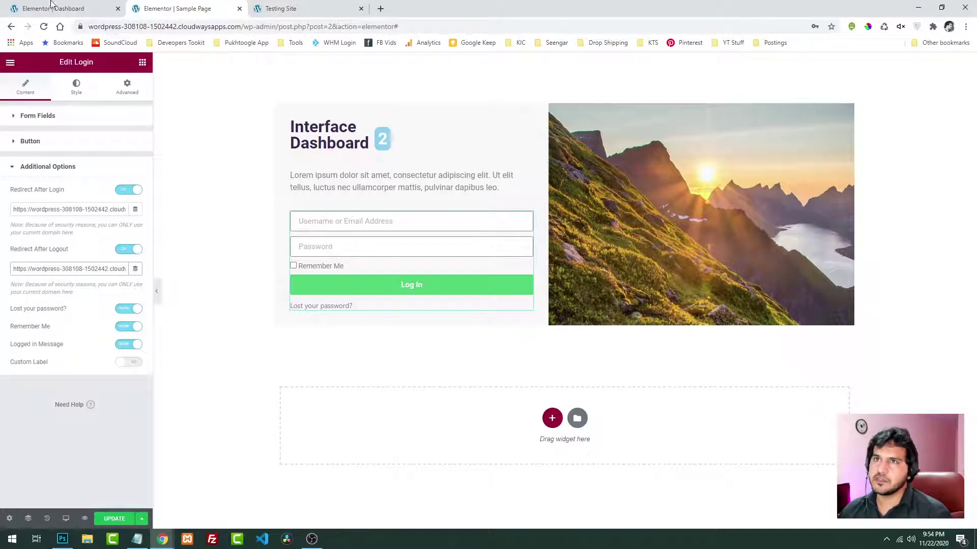
left_click(117, 523)
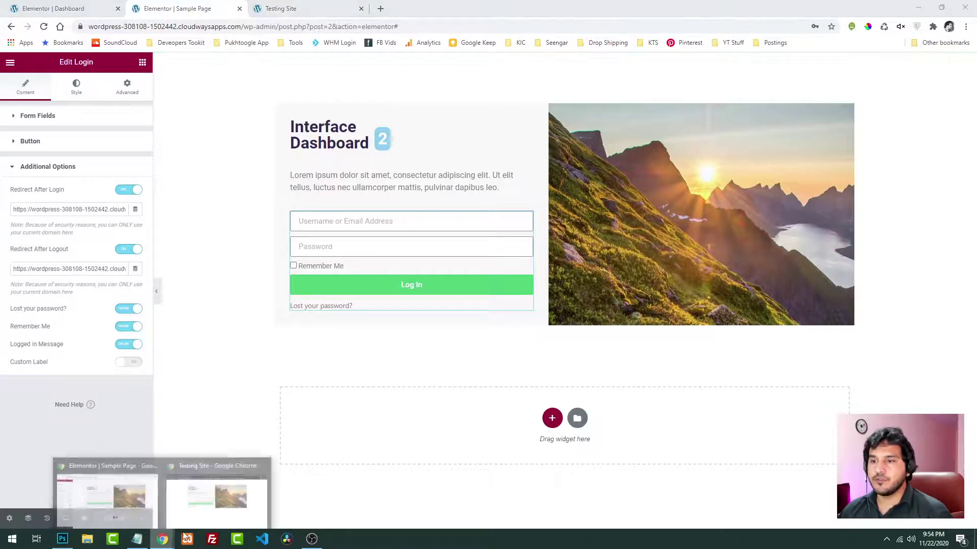
Reload the incognito login page and log in as the subscriber with the saved password
left_click(209, 508)
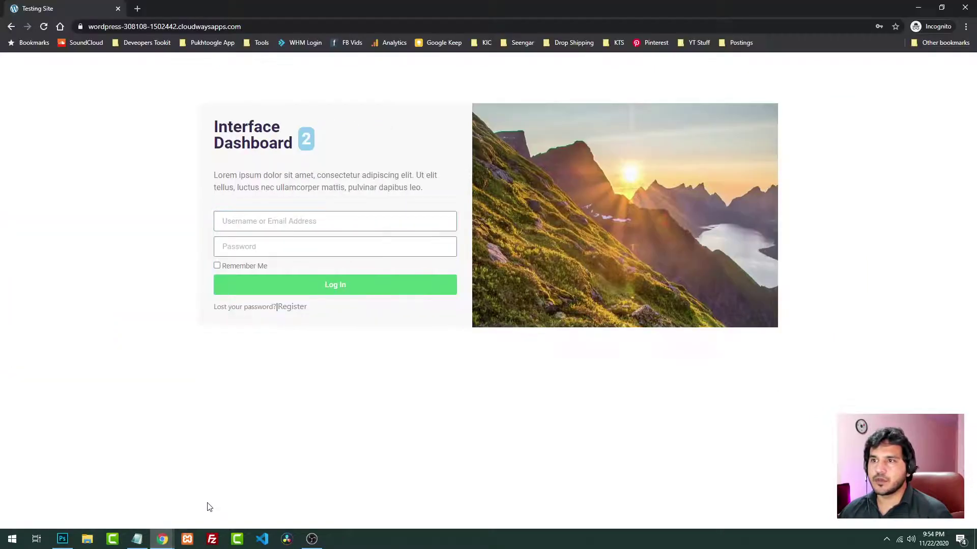
left_click(40, 28)
left_click(256, 215)
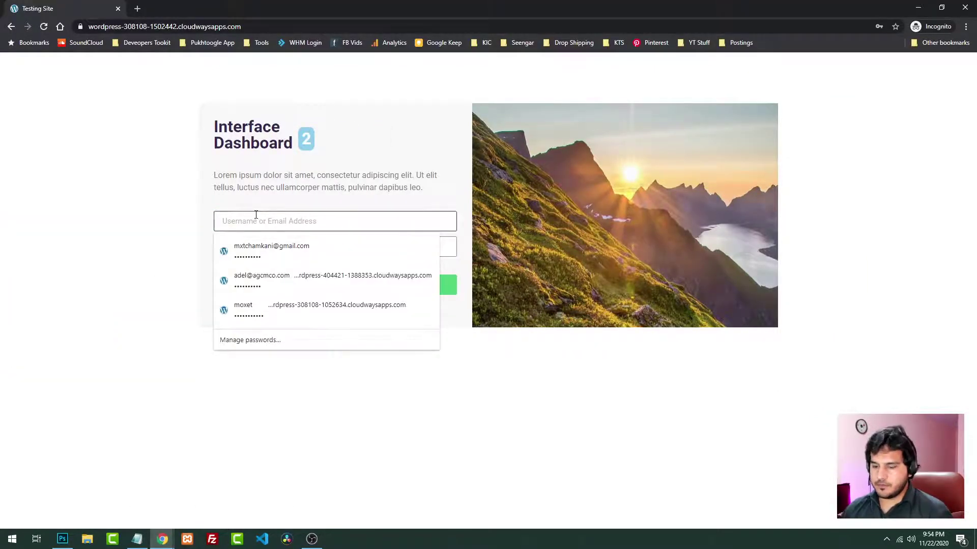
type("mxt")
key("Tab")
key("ctrl+v")
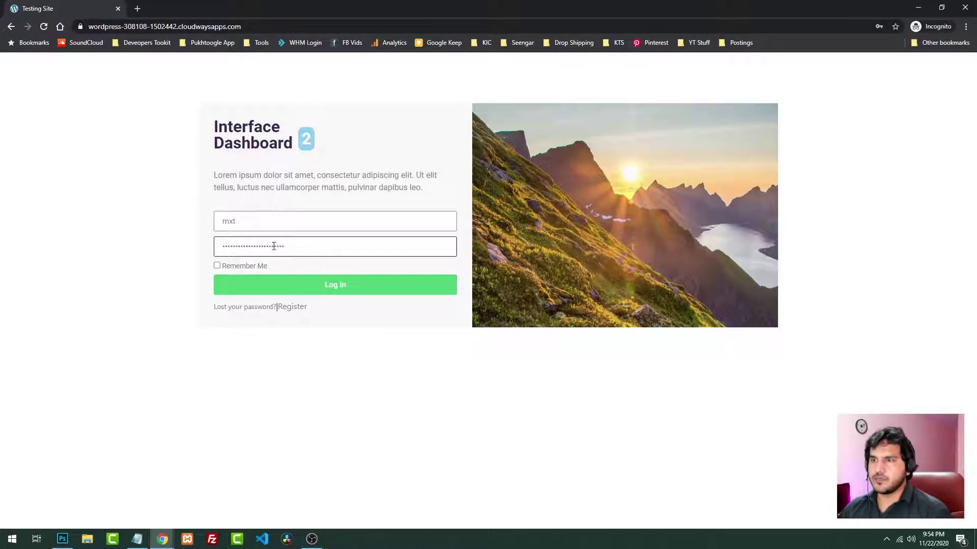
left_click(338, 289)
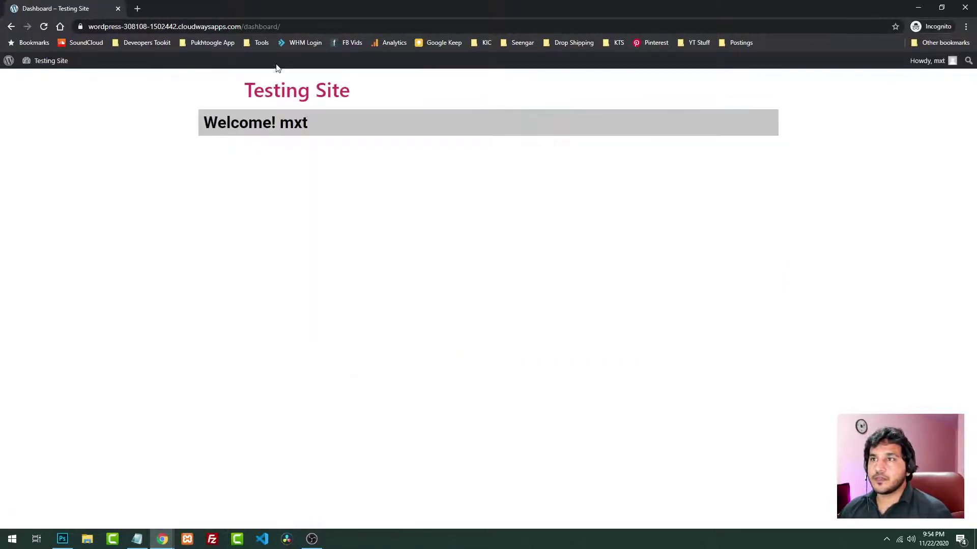
Check the Welcome greeting shows the user's name, then return to the Elementor Dashboard editor
left_click_drag(204, 123, 307, 124)
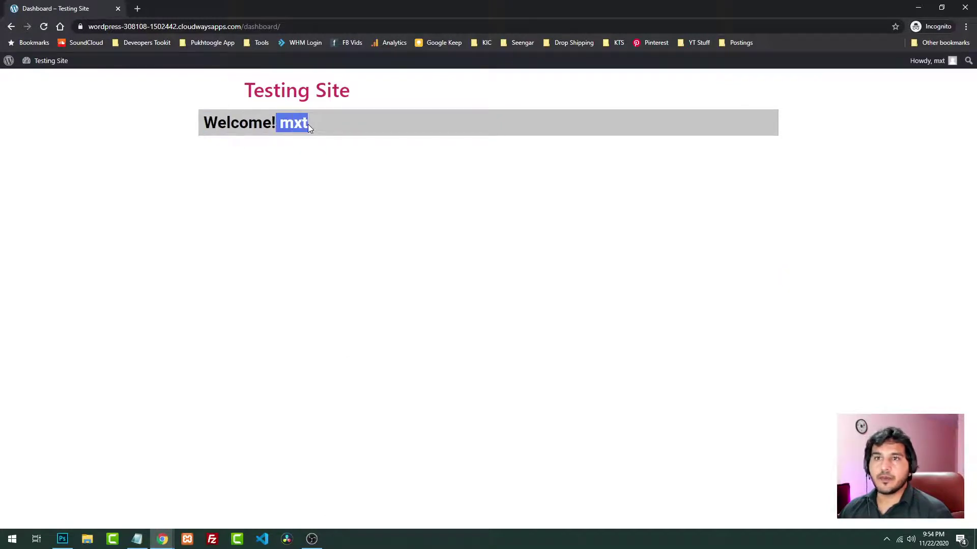
left_click(308, 124)
left_click(162, 539)
left_click(101, 488)
left_click(84, 5)
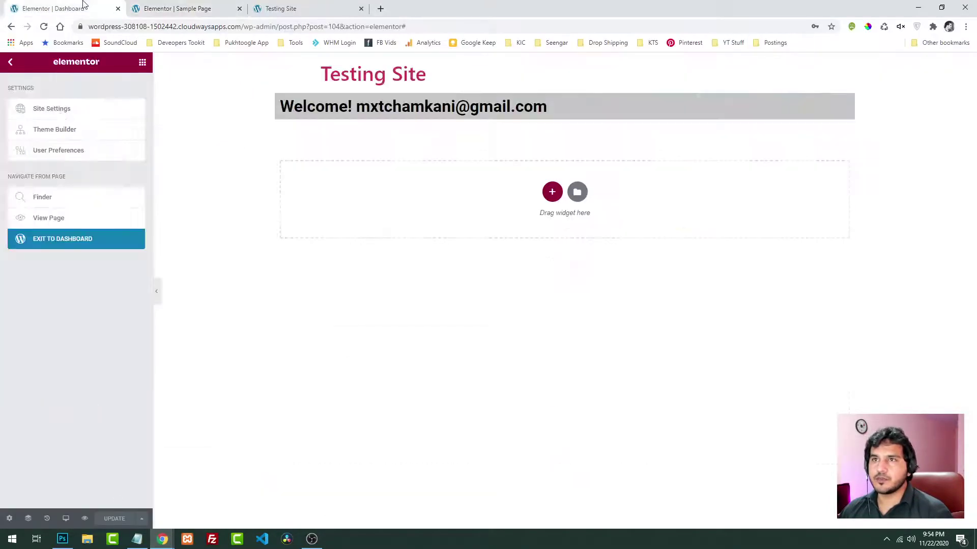
left_click(11, 63)
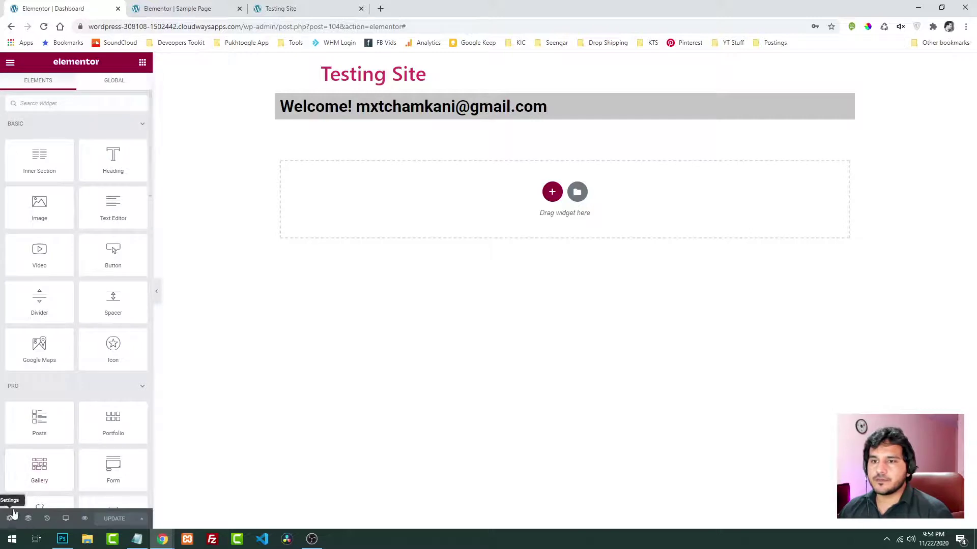
Exit Elementor to WordPress admin and open the subscriber's Edit User profile from All Users
left_click(11, 62)
left_click(65, 247)
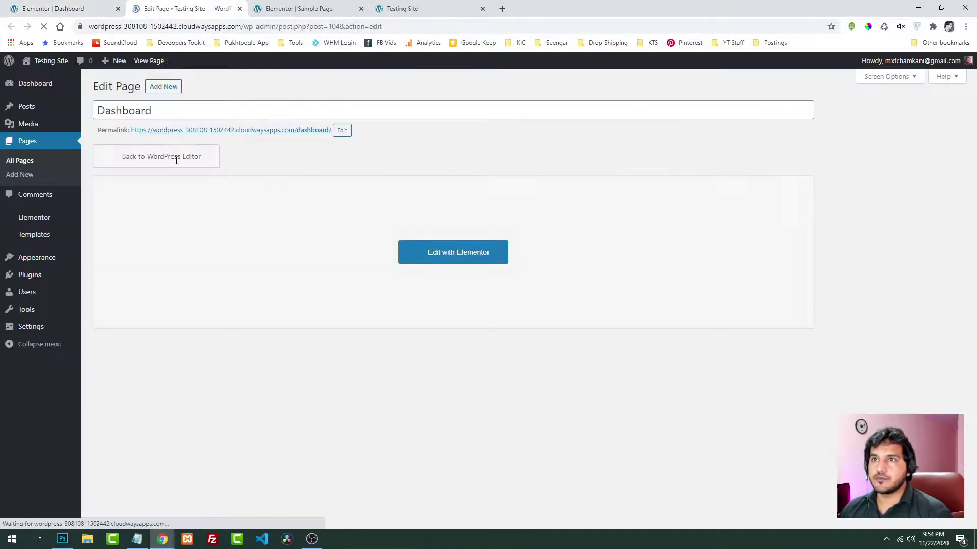
left_click(97, 293)
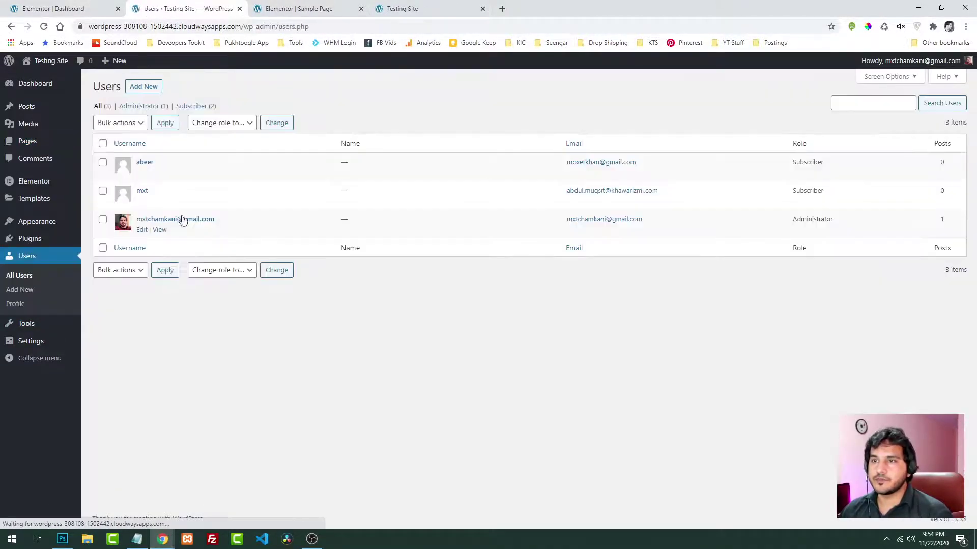
left_click(141, 200)
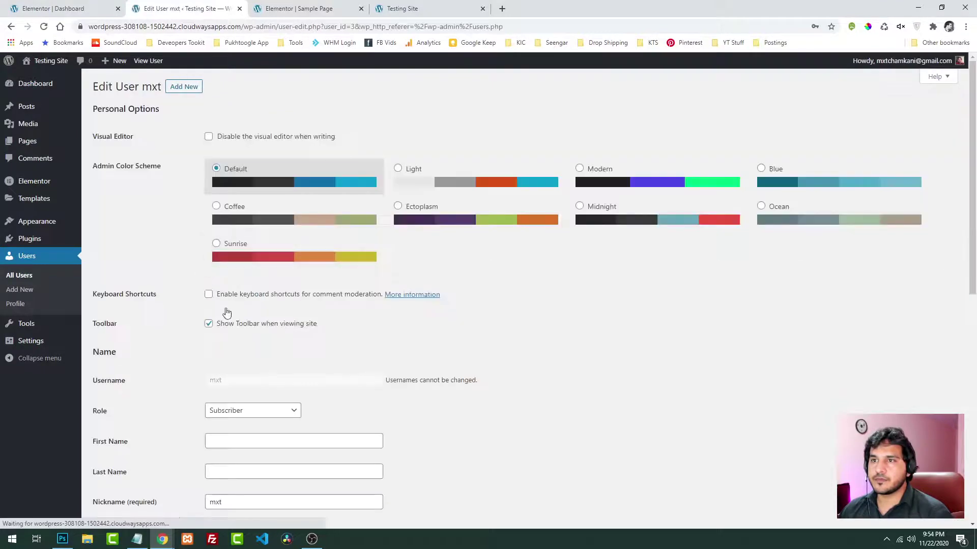
Fill in the subscriber's First Name and Last Name fields
scroll(283, 387, "down", 2)
scroll(283, 385, "down", 1)
left_click(238, 288)
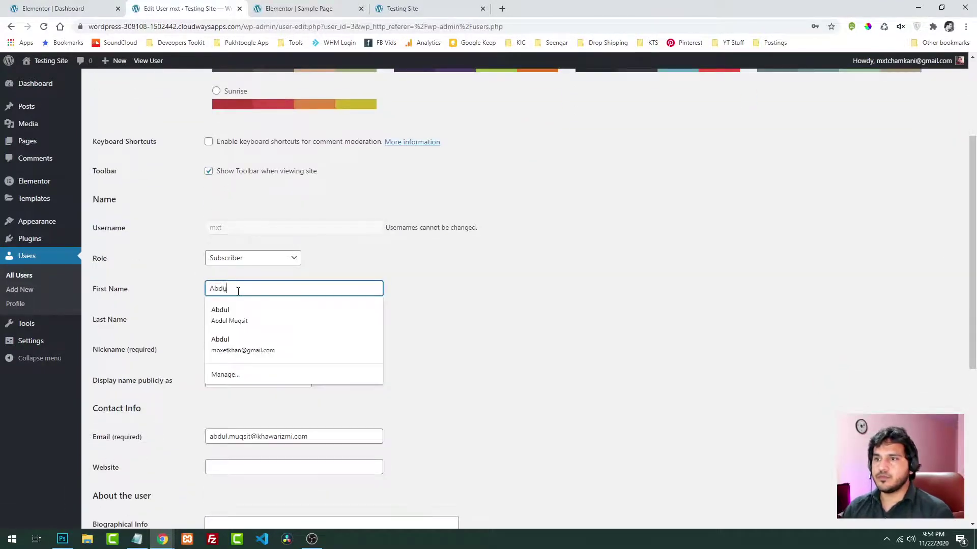
key("Tab")
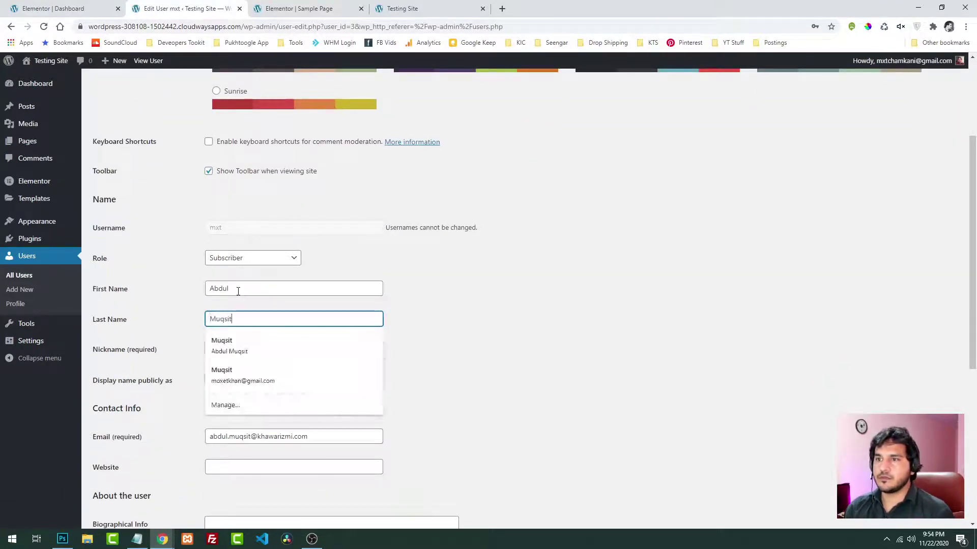
key("Return")
Choose the full name as 'Display name publicly as' and save with Update User
scroll(554, 354, "down", 7)
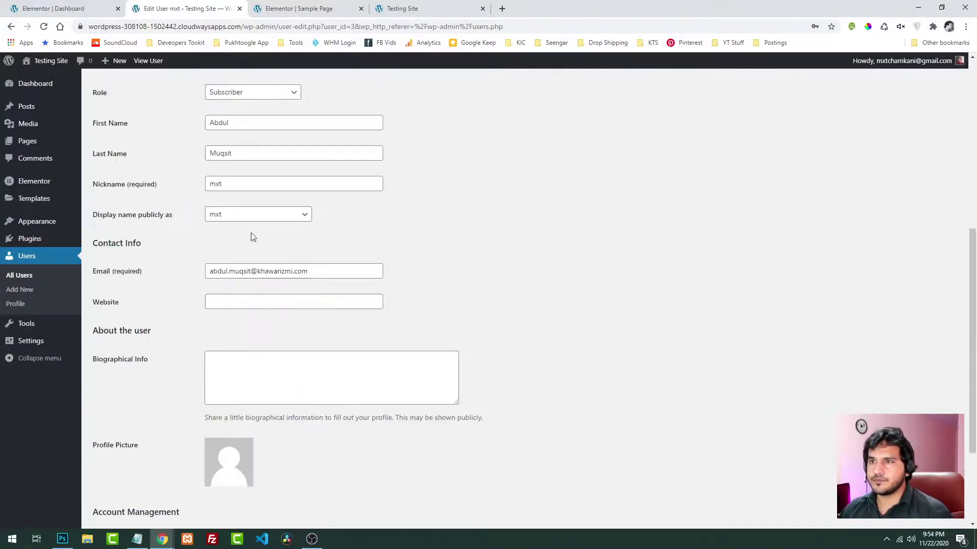
left_click(246, 216)
left_click(226, 257)
scroll(251, 272, "down", 3)
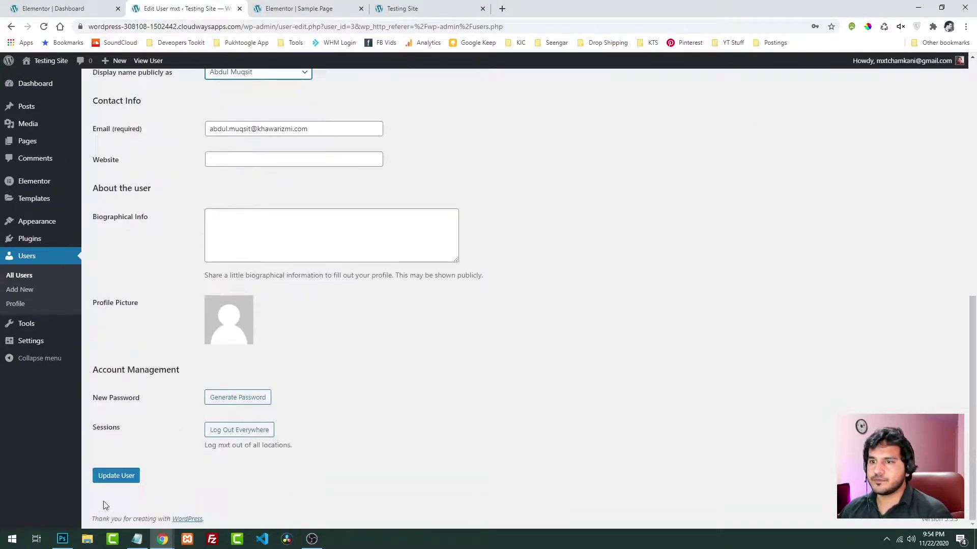
left_click(124, 478)
Reload the private Dashboard window to see the greeting with the full name
mouse_move(162, 538)
left_click(218, 496)
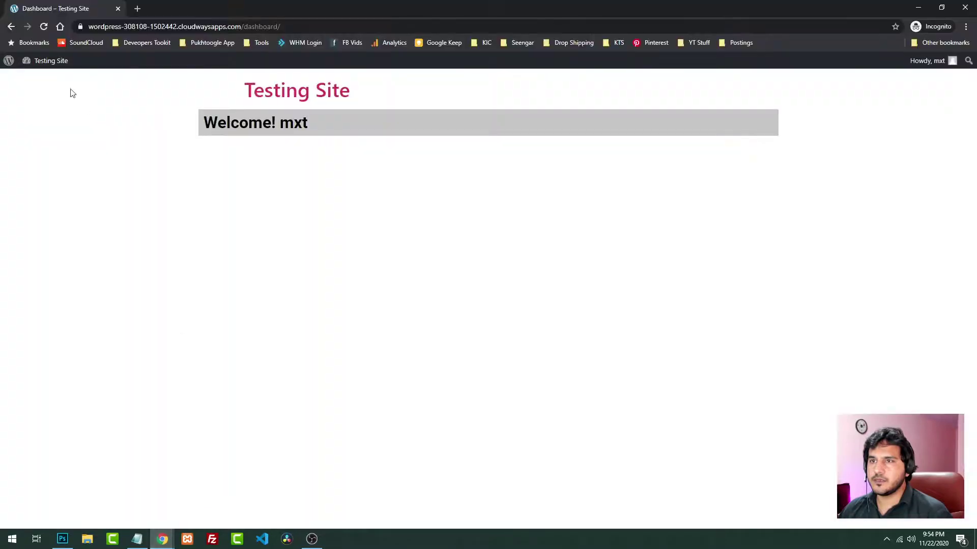
left_click(44, 27)
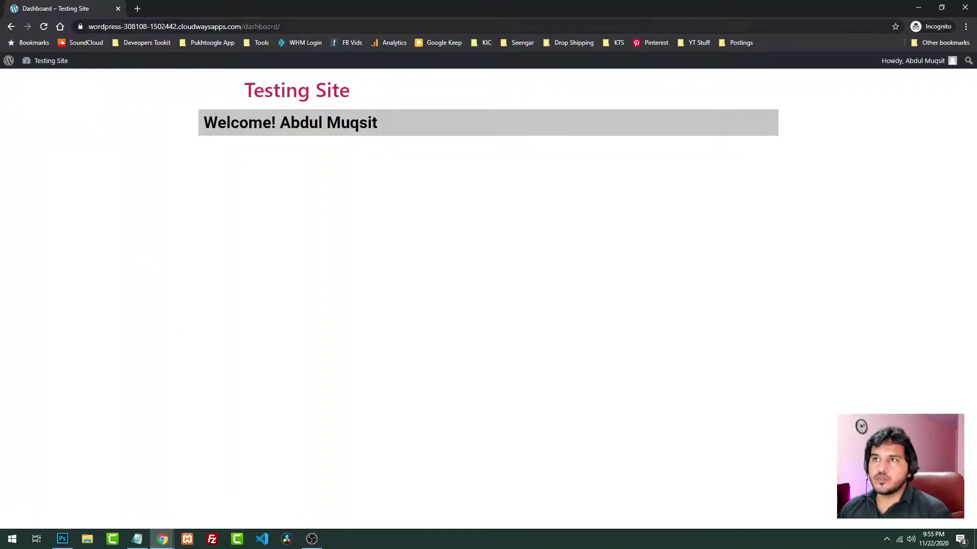
Open the /dashboard/ URL in a new incognito tab
left_click(244, 26)
key("ctrl+c")
mouse_move(48, 62)
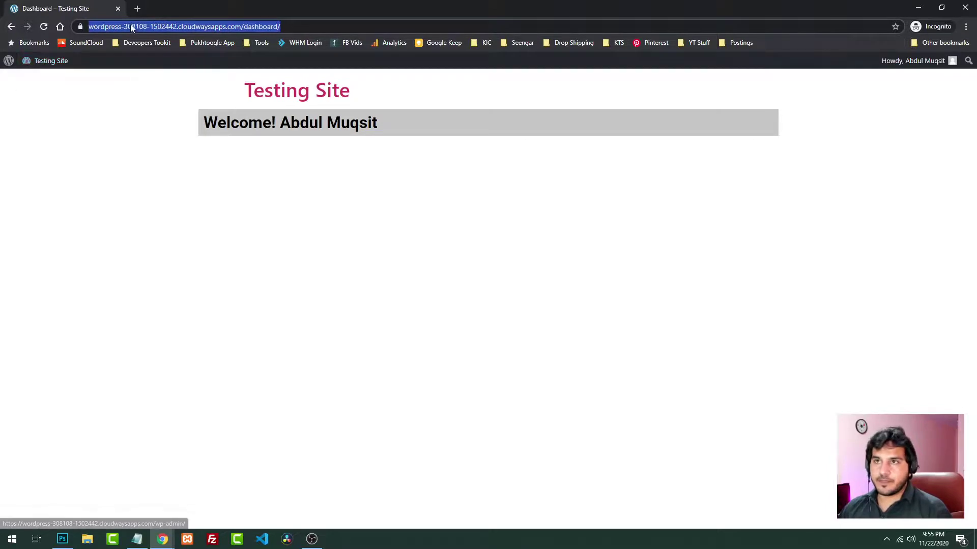
left_click(137, 9)
key("ctrl+v")
key("Return")
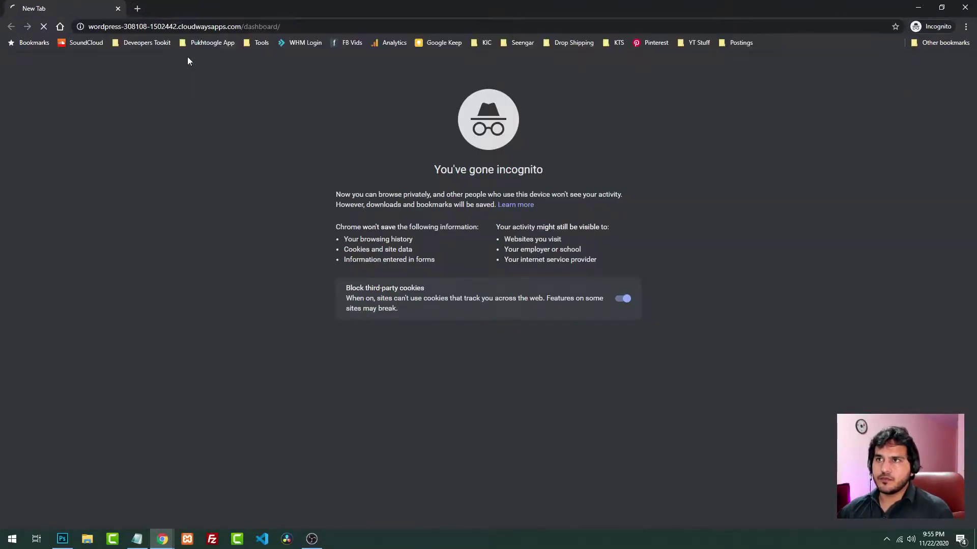
left_click_drag(246, 27, 464, 19)
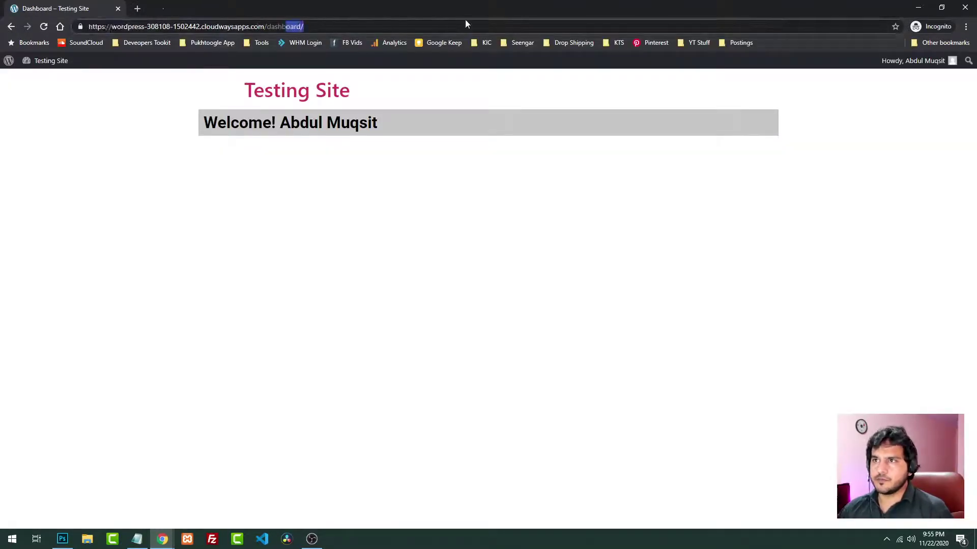
type("d")
key("Return")
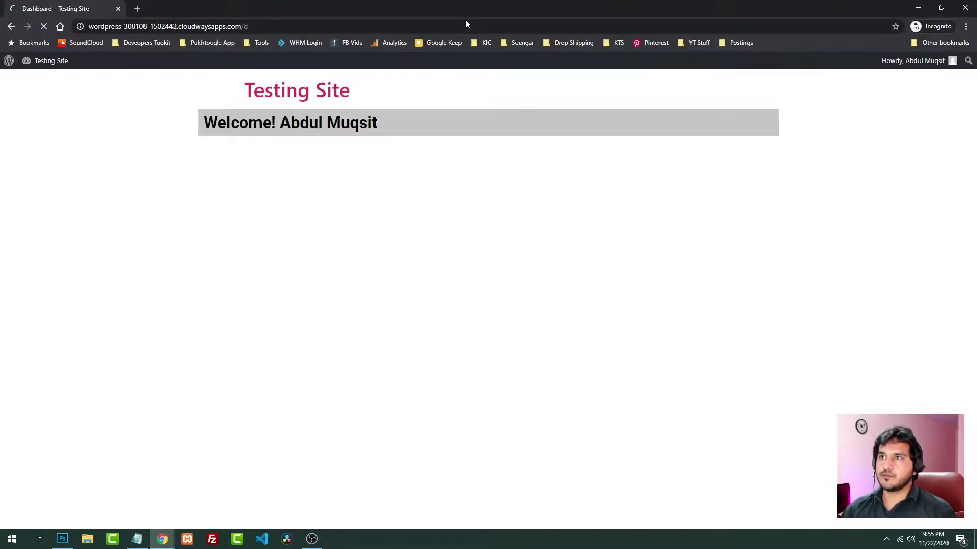
Remove /dashboard/ from the address to load the Testing Site home page
left_click_drag(244, 26, 281, 26)
key("BackSpace")
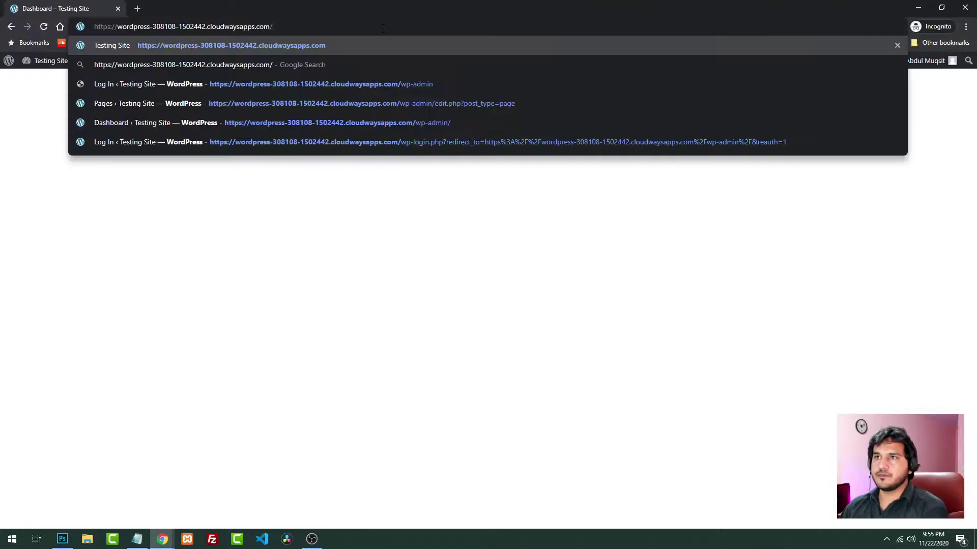
key("Return")
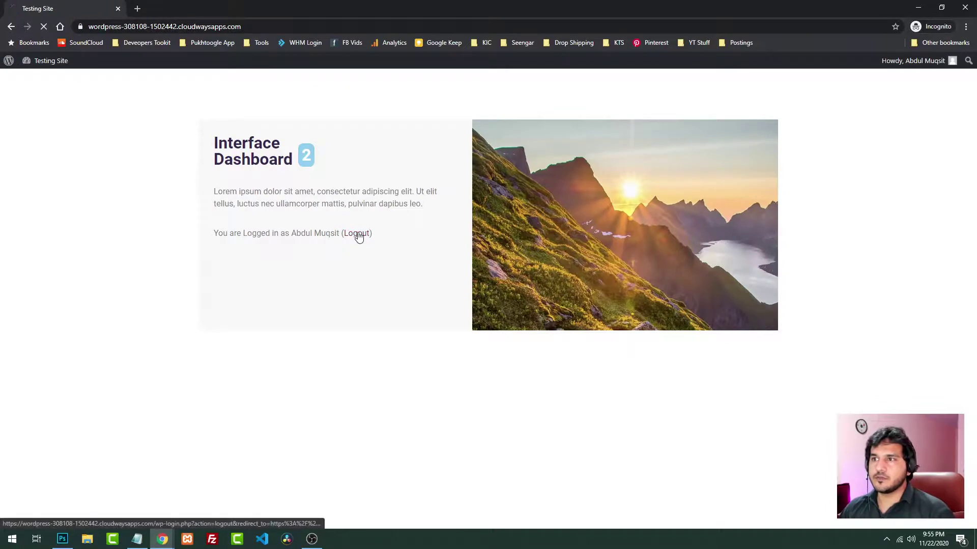
Log out and reopen the /dashboard/ URL as a logged-out visitor
left_click(356, 234)
left_click(238, 26)
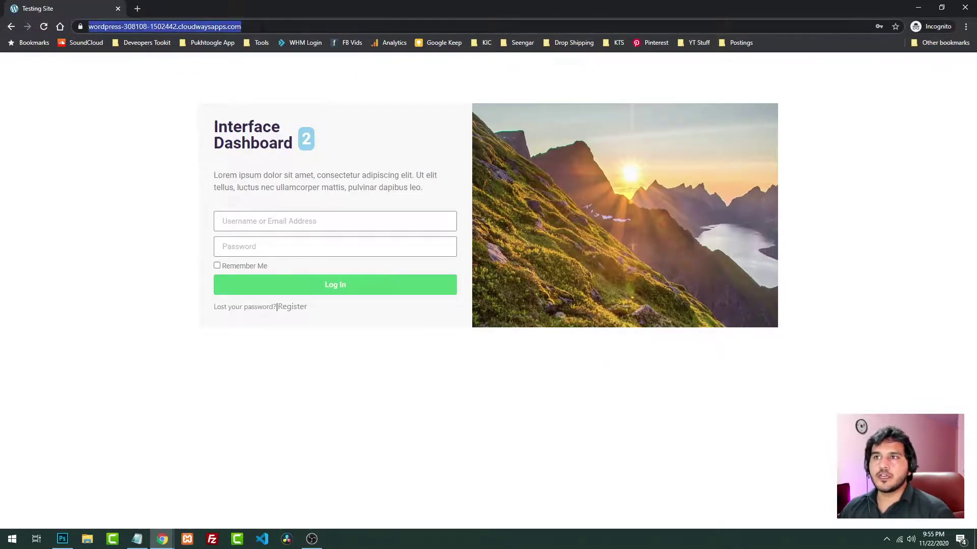
key("ctrl+v")
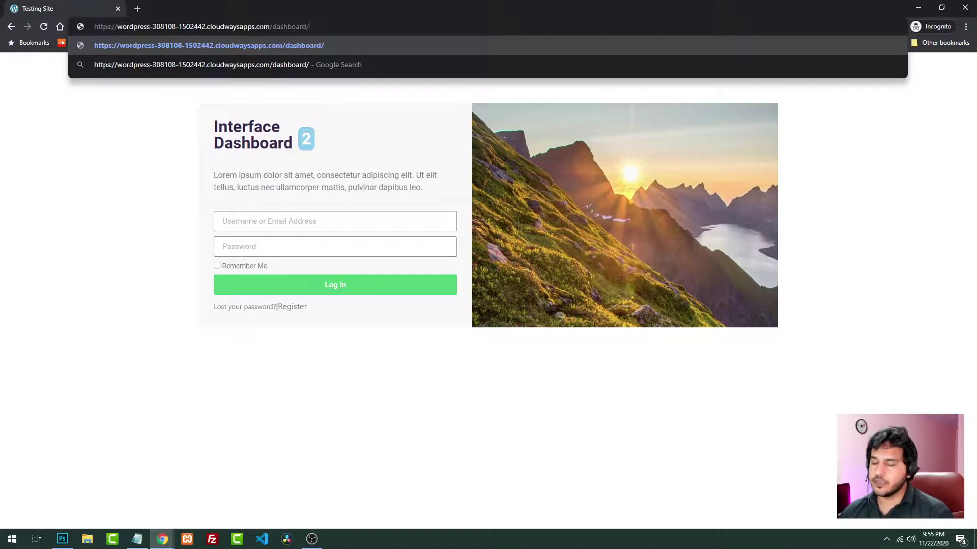
key("Return")
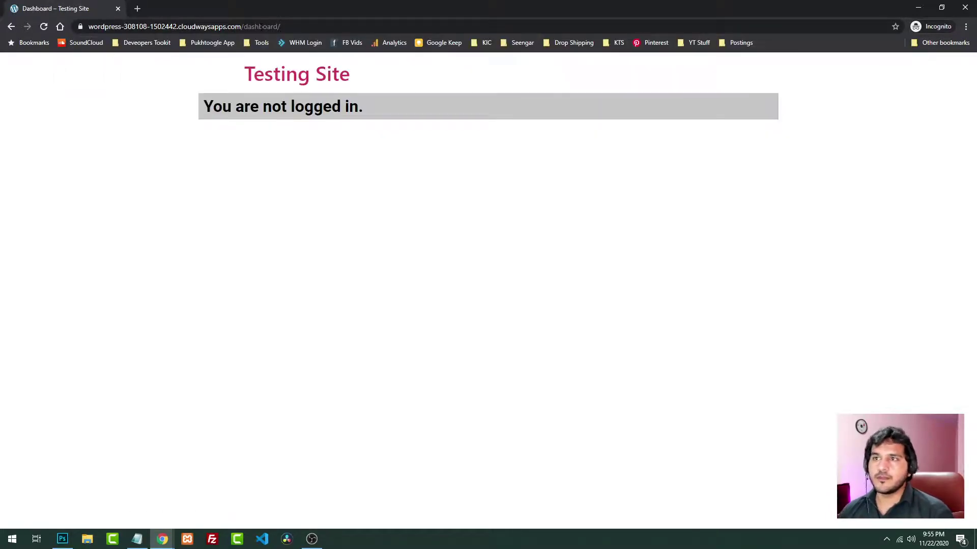
Confirm the page reads 'You are not logged in.', then bring the Edit User window forward
left_click_drag(202, 111, 368, 111)
left_click(369, 109)
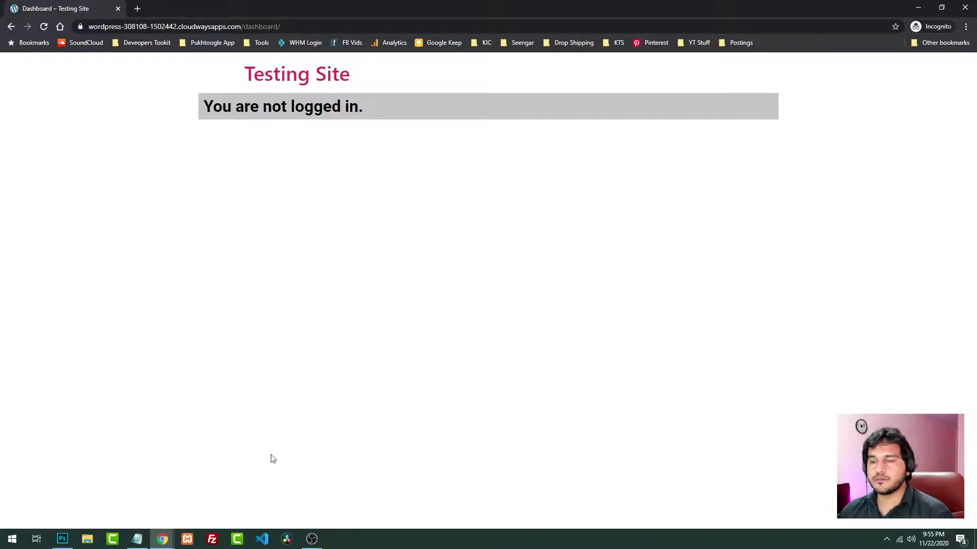
mouse_move(163, 539)
left_click(136, 491)
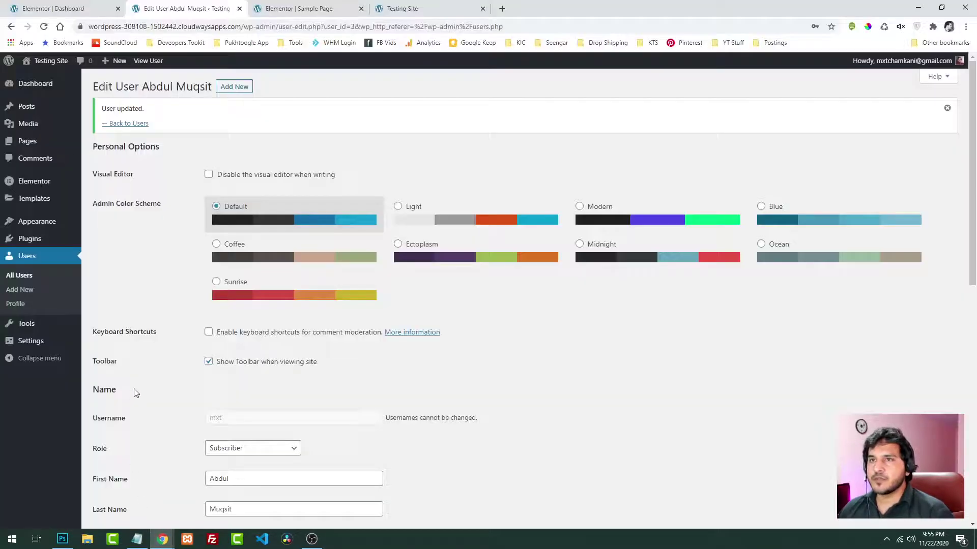
Close the Edit User tab and return to the Sample Page editor
left_click(51, 6)
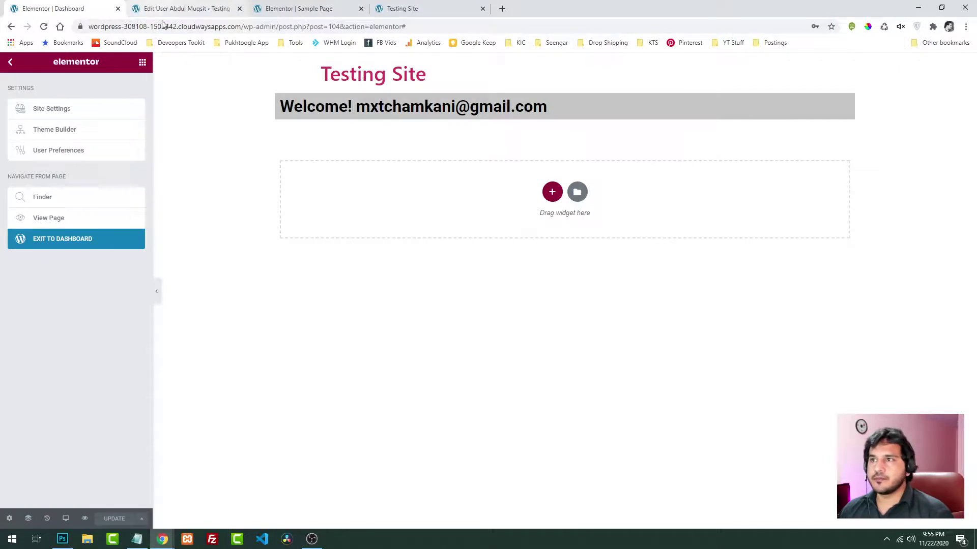
left_click(184, 7)
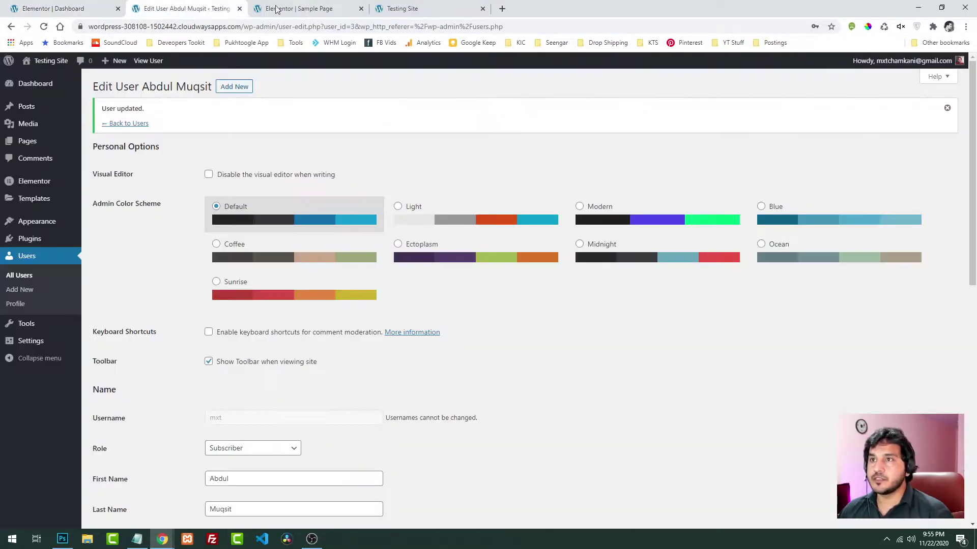
left_click(276, 9)
left_click(232, 10)
left_click(239, 8)
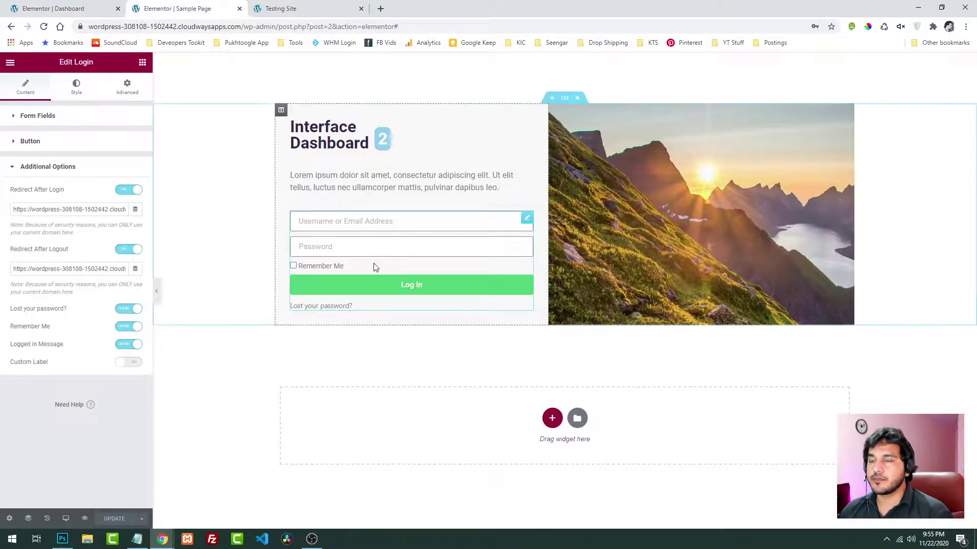
In the Login widget's Fields style, set text colour to black and border width 7 on all sides
left_click(77, 86)
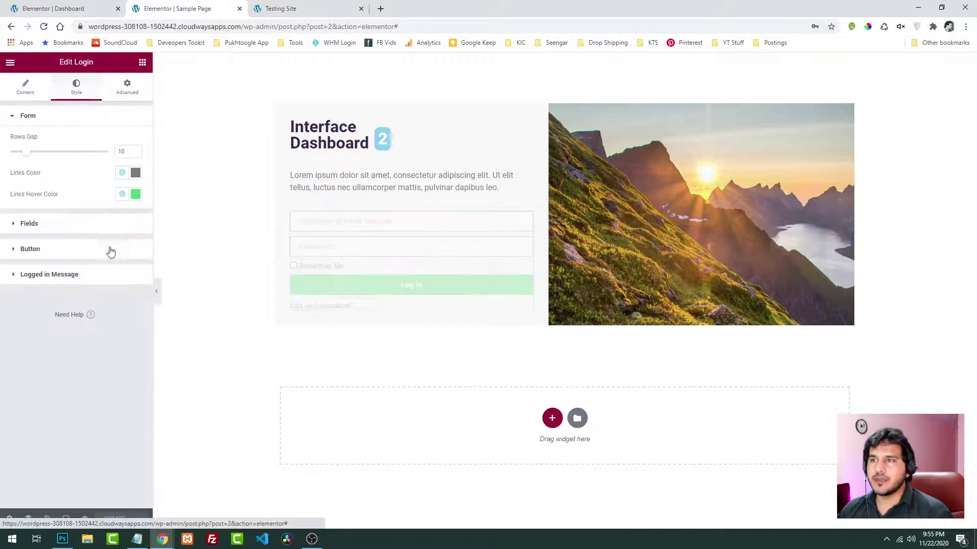
left_click(134, 196)
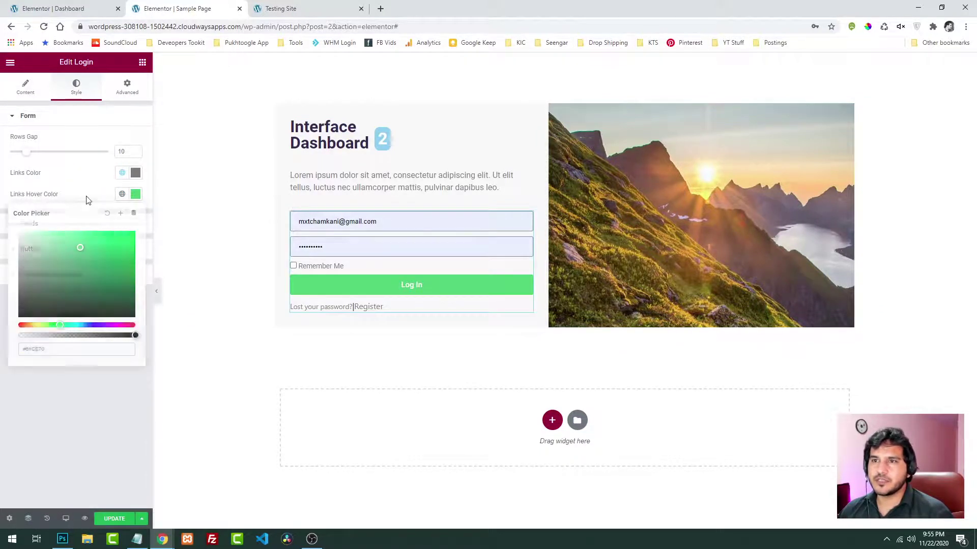
left_click(63, 229)
left_click(136, 166)
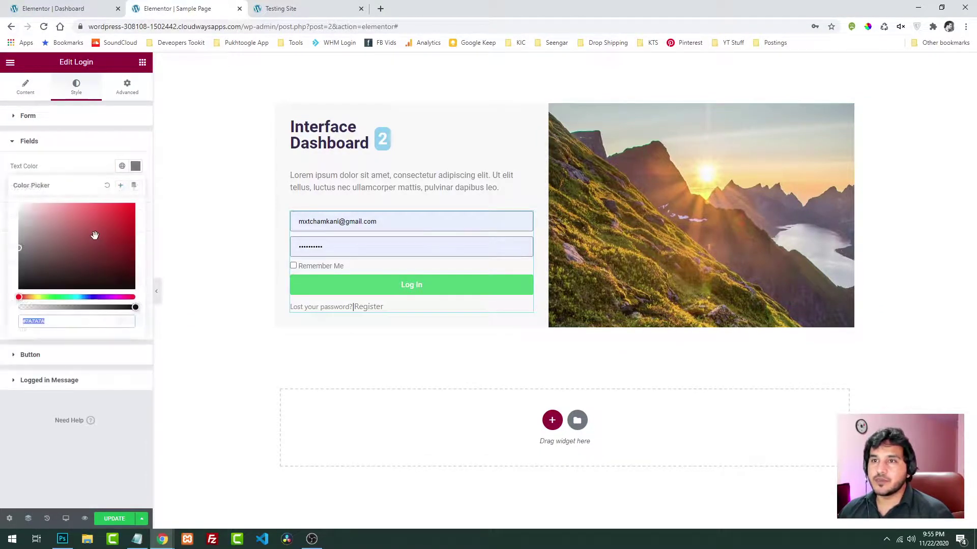
left_click_drag(94, 235, 2, 310)
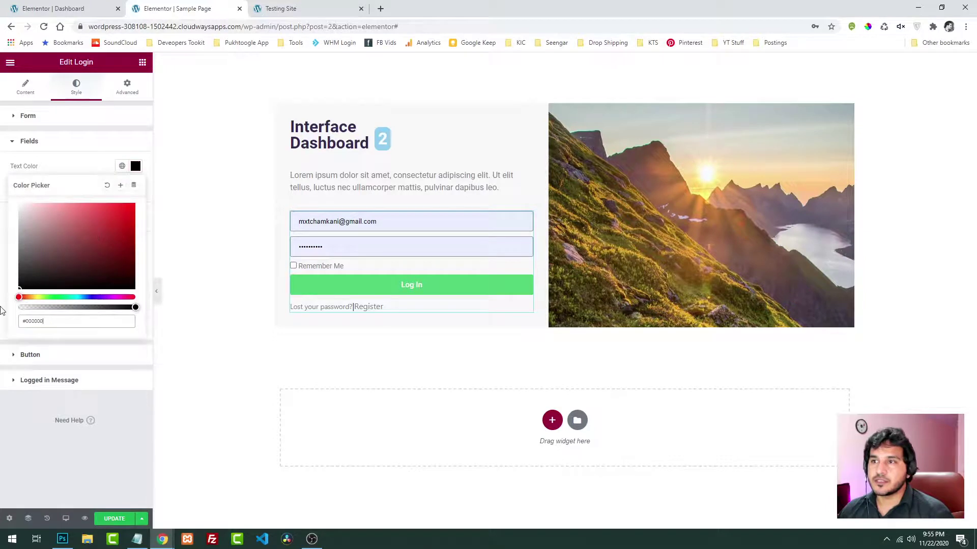
left_click(74, 172)
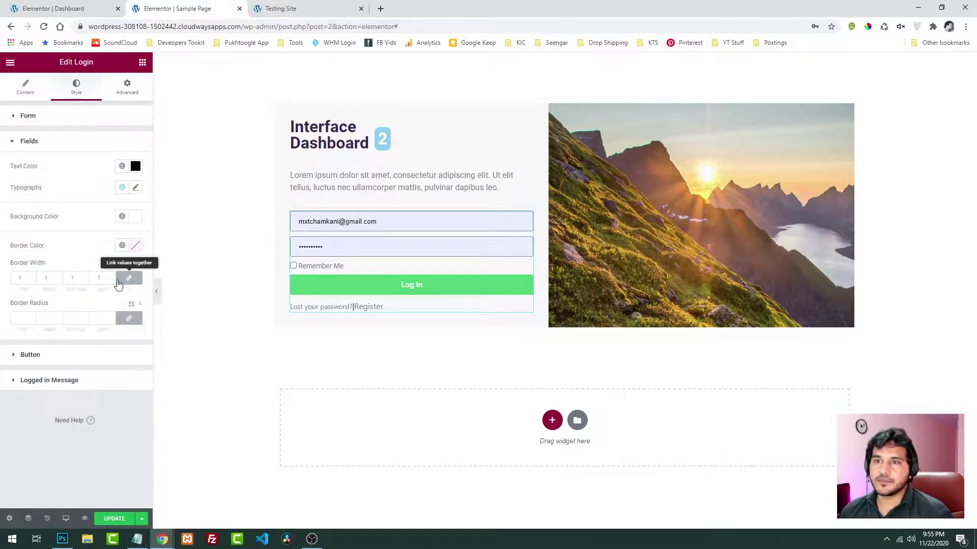
left_click(112, 277)
left_click(112, 276)
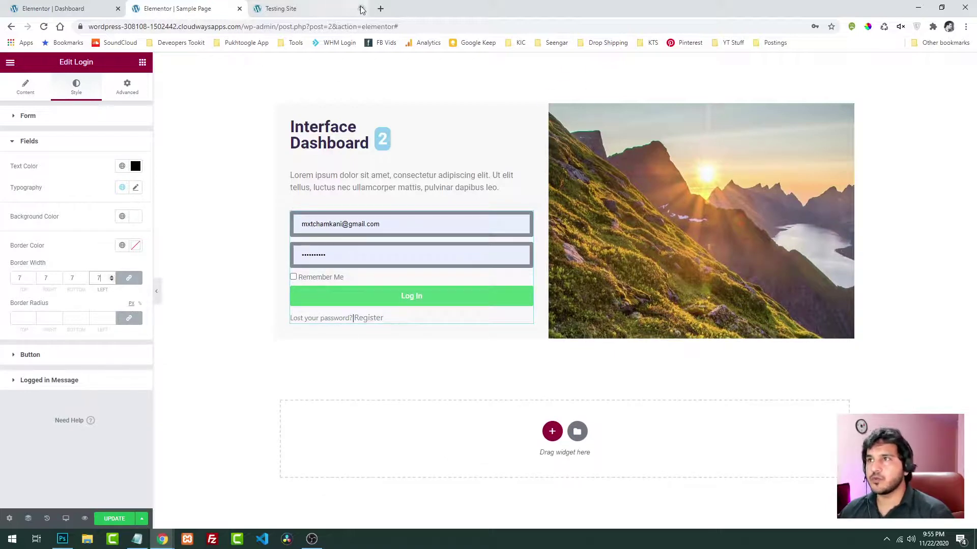
Open pinterest.com in a new browser tab
left_click(380, 9)
type("pinterest.com")
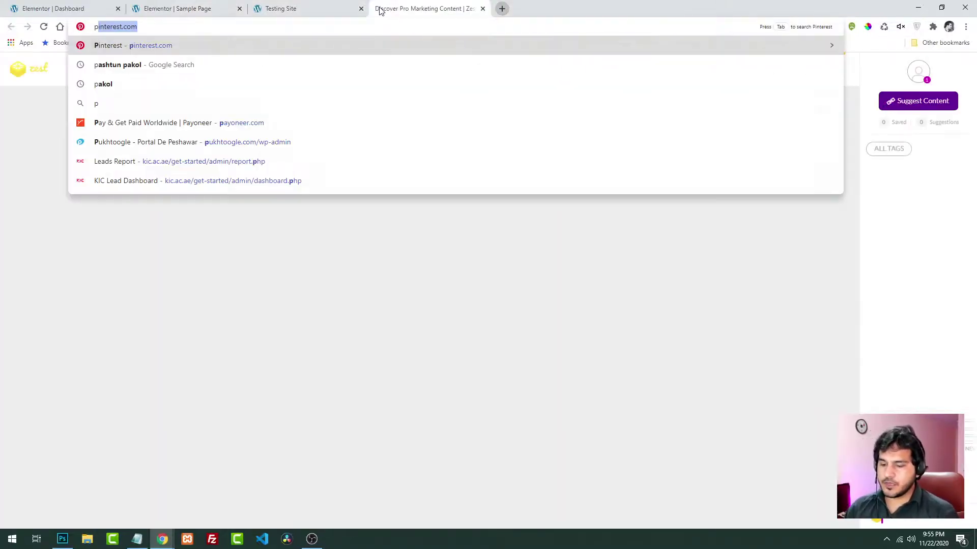
key("Return")
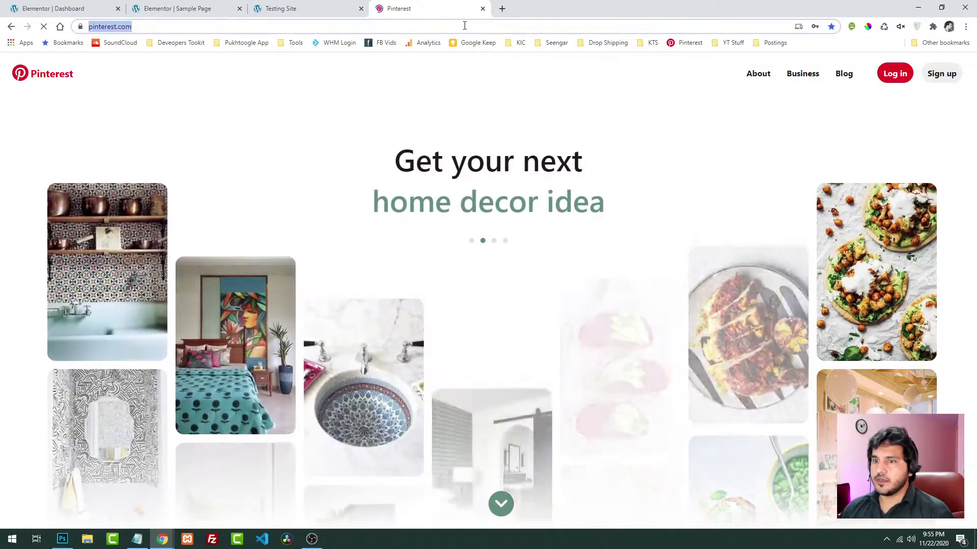
Search Google Images for 'login page layout' and preview a Dribbble login screen design
left_click(464, 26)
type("login pa")
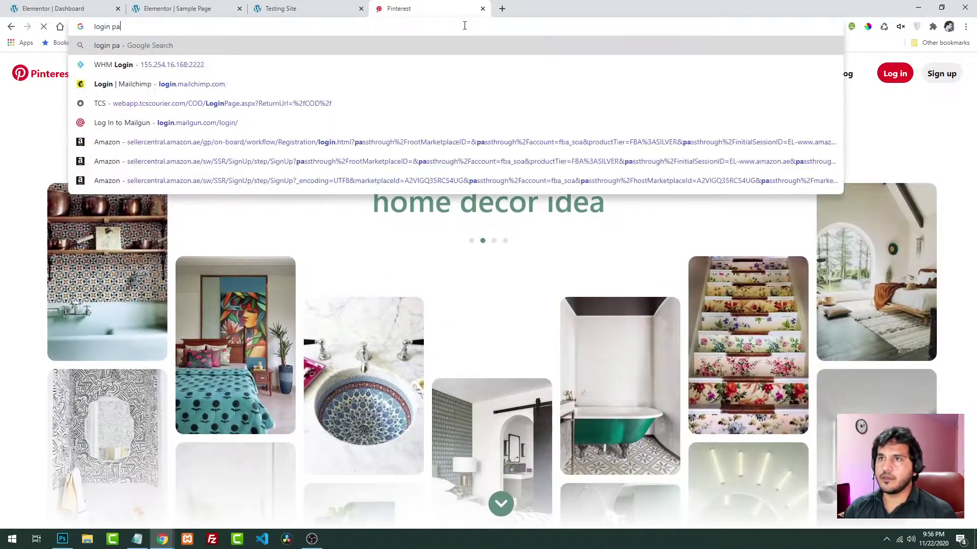
type("ge layout")
key("Return")
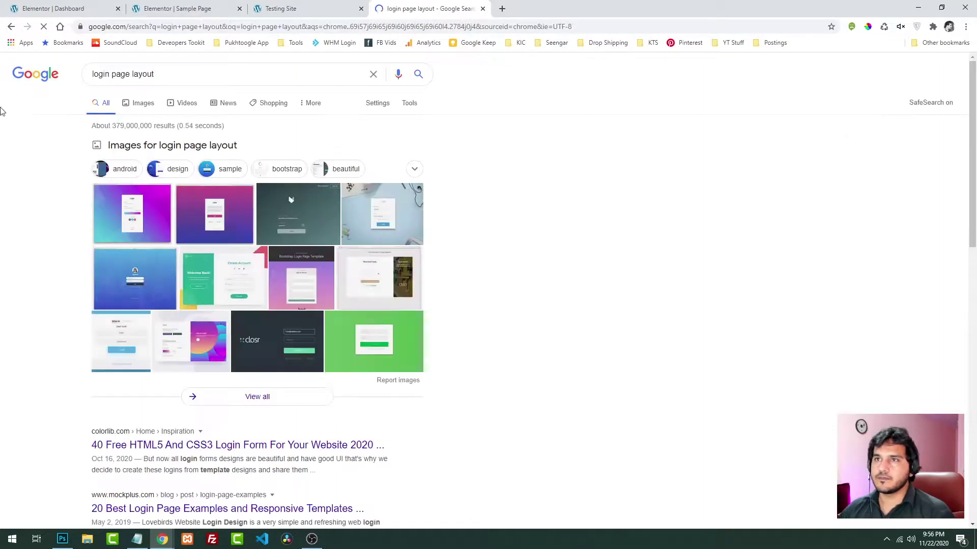
left_click(137, 111)
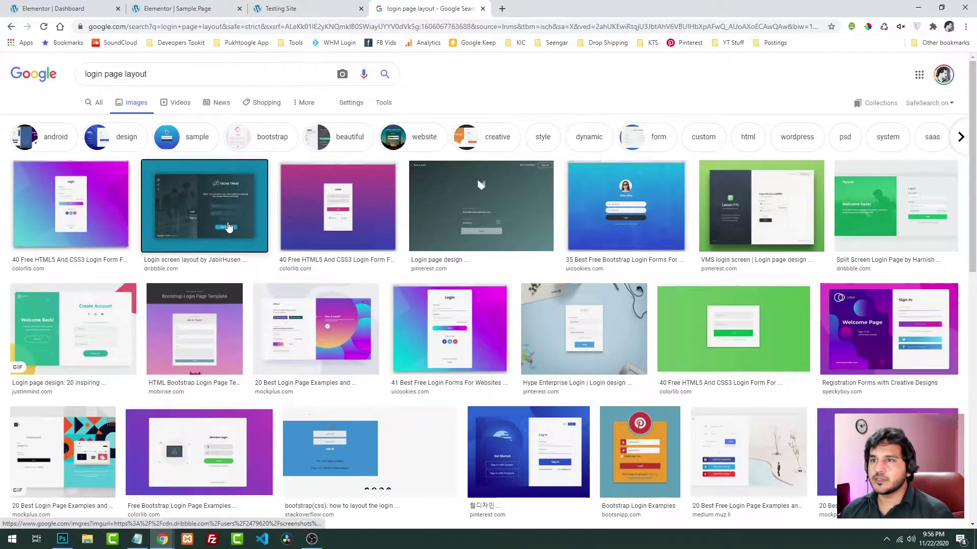
left_click(204, 209)
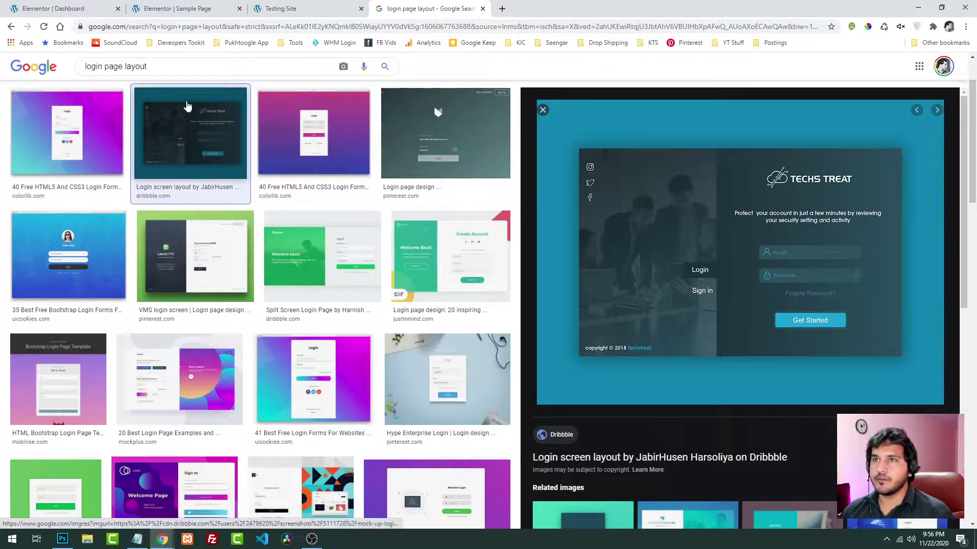
left_click(177, 8)
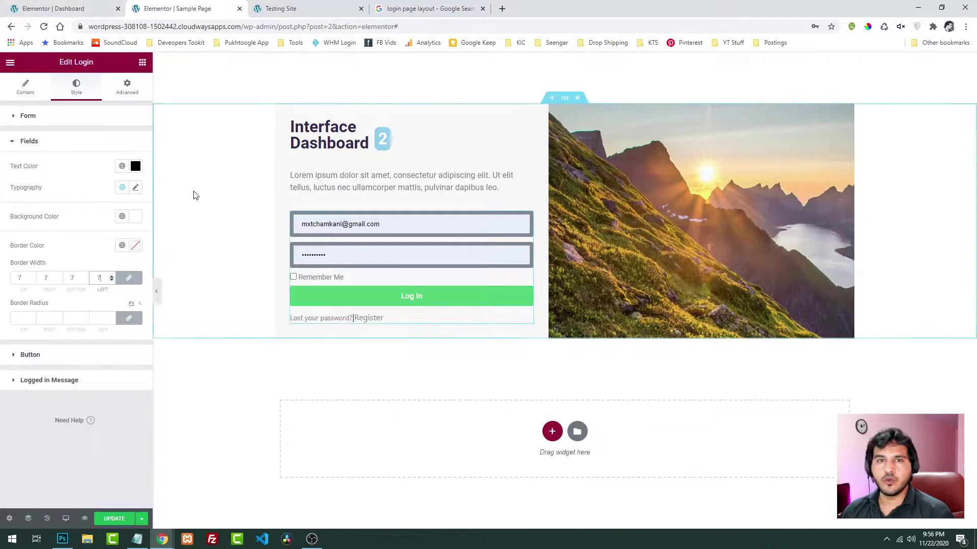